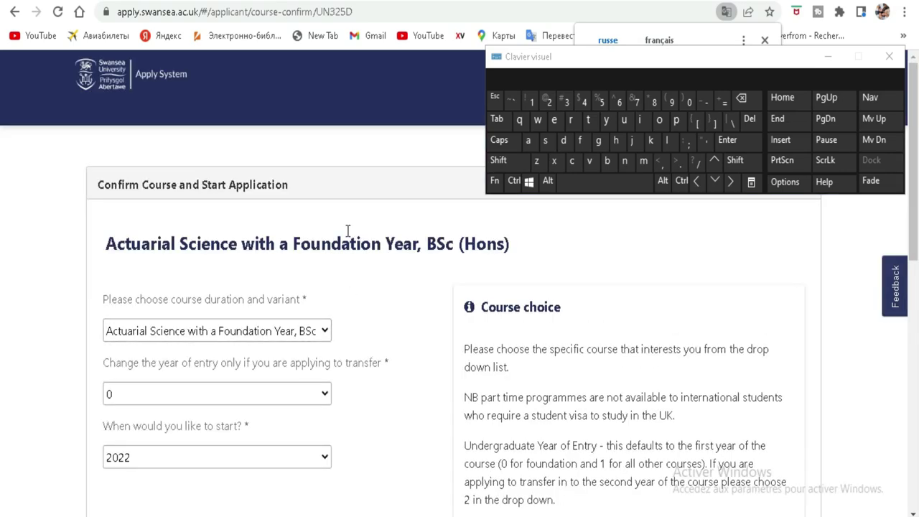
Step: Leave the Actuarial Science course-confirm page for the YouTube channel window via the taskbar
{"action": "scroll", "coordinate": [348, 230], "scroll_direction": "down", "scroll_amount": 1}
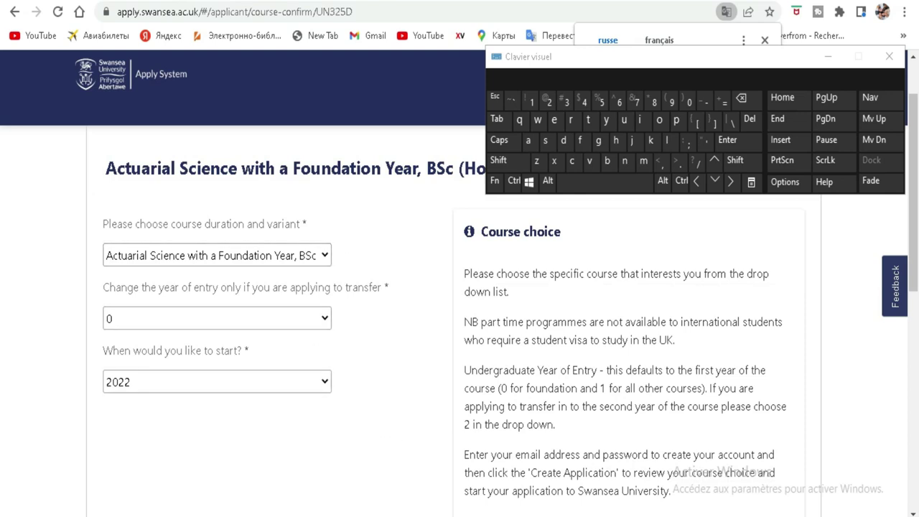
{"action": "mouse_move", "coordinate": [402, 513]}
{"action": "left_click", "coordinate": [402, 474]}
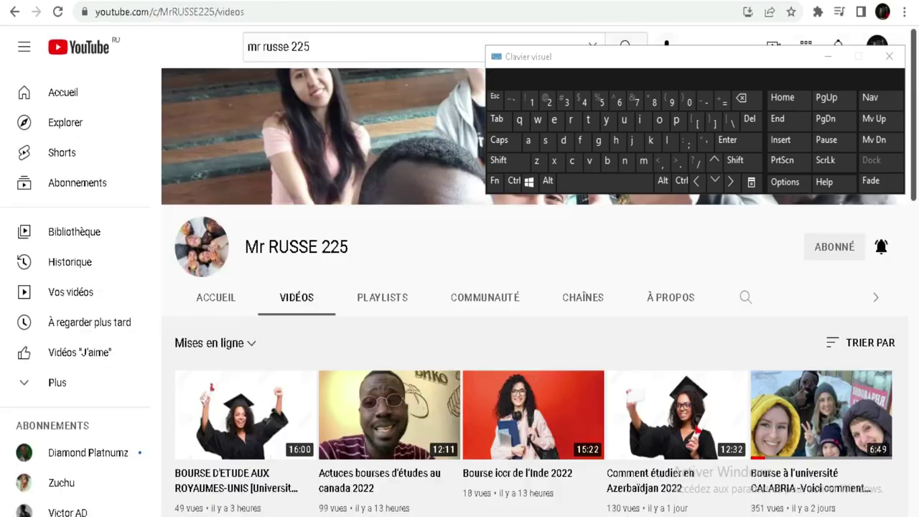
Step: Look over the YouTube channel's Vidéos tab, then return to the Swansea course-confirmation page
{"action": "mouse_move", "coordinate": [217, 393]}
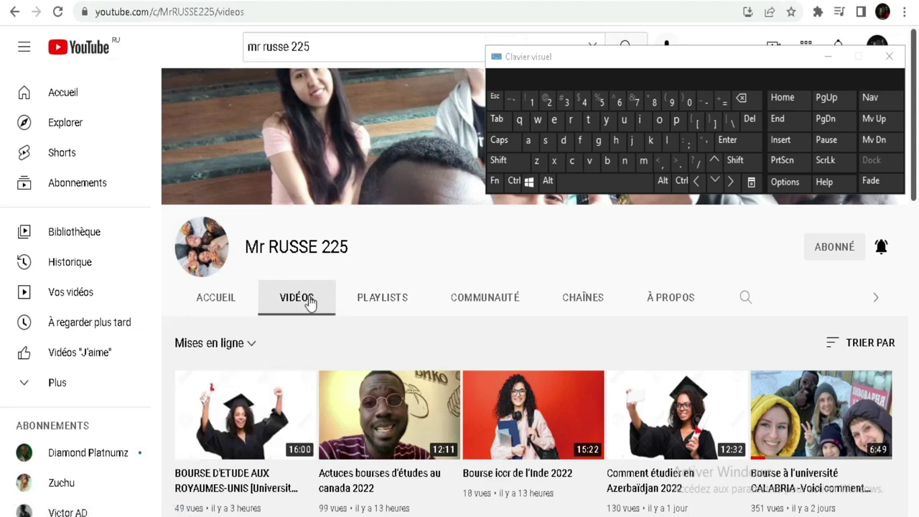
{"action": "mouse_move", "coordinate": [248, 408]}
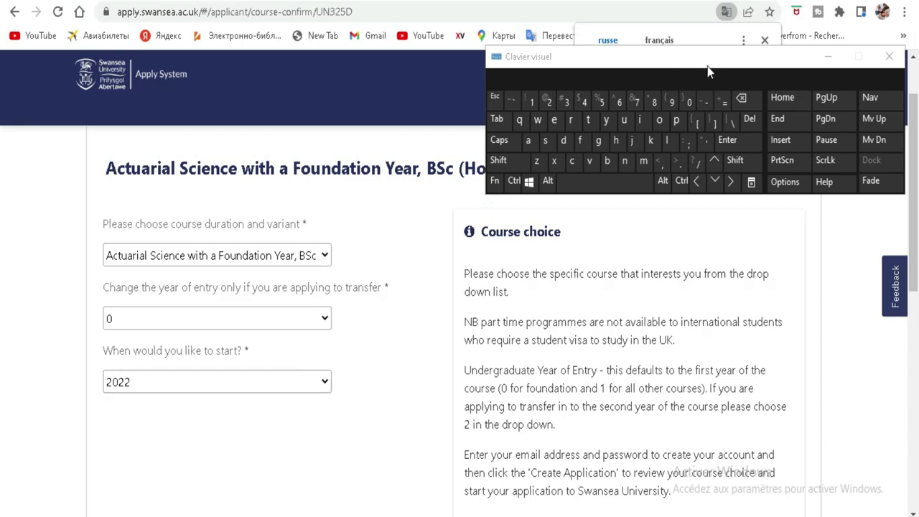
Step: Move the on-screen keyboard out of the way and choose 2022 as the start year
{"action": "left_click", "coordinate": [735, 65]}
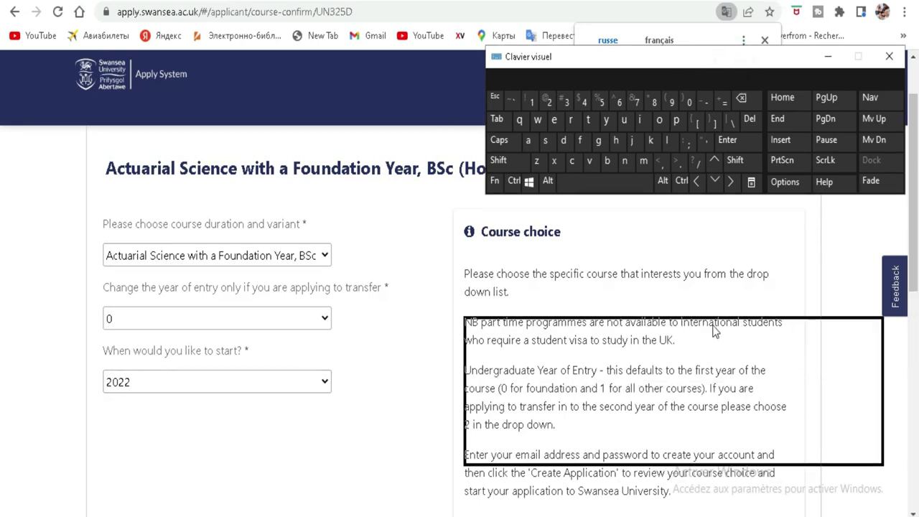
{"action": "left_click_drag", "start_coordinate": [731, 303], "coordinate": [730, 304]}
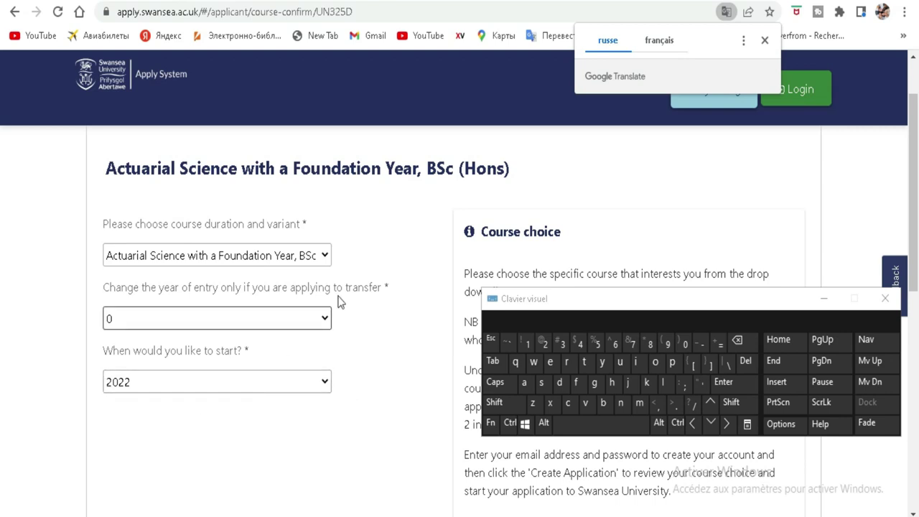
{"action": "scroll", "coordinate": [338, 295], "scroll_direction": "down", "scroll_amount": 1}
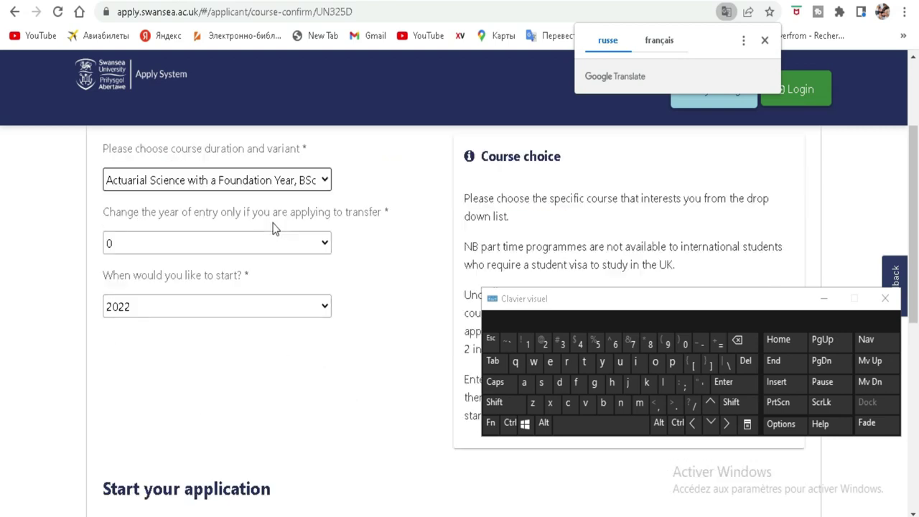
{"action": "left_click", "coordinate": [300, 311]}
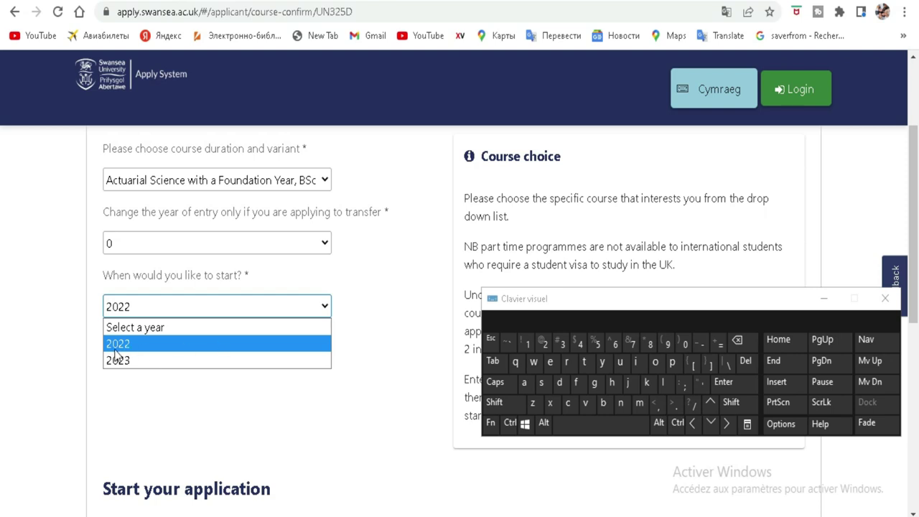
{"action": "left_click", "coordinate": [123, 347]}
Step: Enter the applicant's e-mail address in the Email Address field using the on-screen keyboard
{"action": "scroll", "coordinate": [383, 191], "scroll_direction": "down", "scroll_amount": 5}
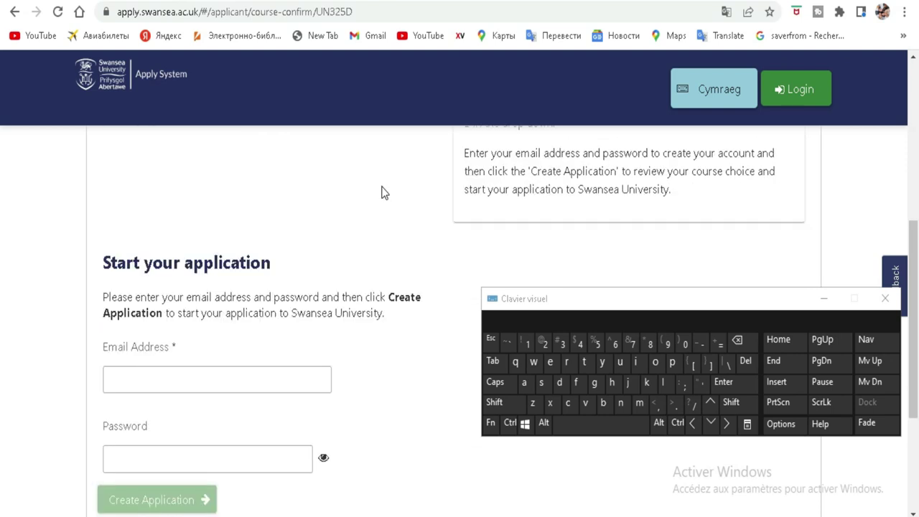
{"action": "left_click", "coordinate": [212, 227]}
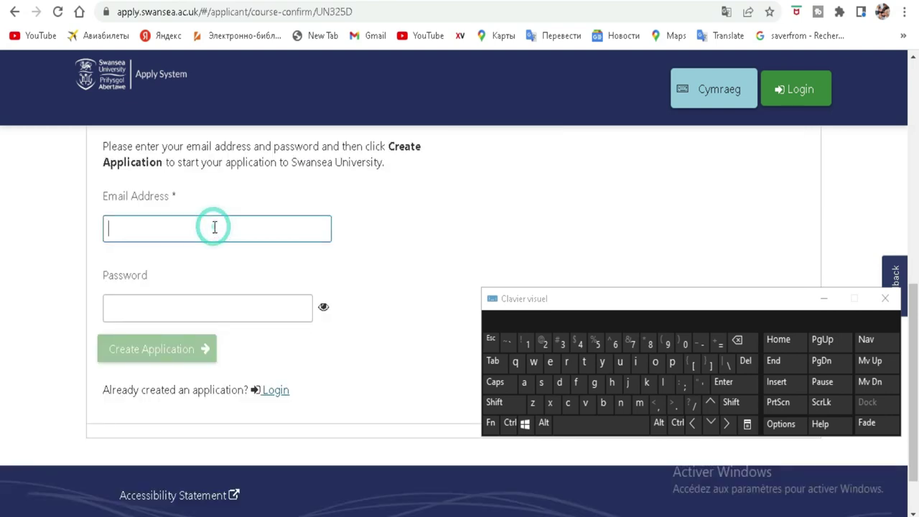
{"action": "left_click", "coordinate": [639, 403]}
{"action": "left_click", "coordinate": [655, 364]}
{"action": "left_click", "coordinate": [621, 403]}
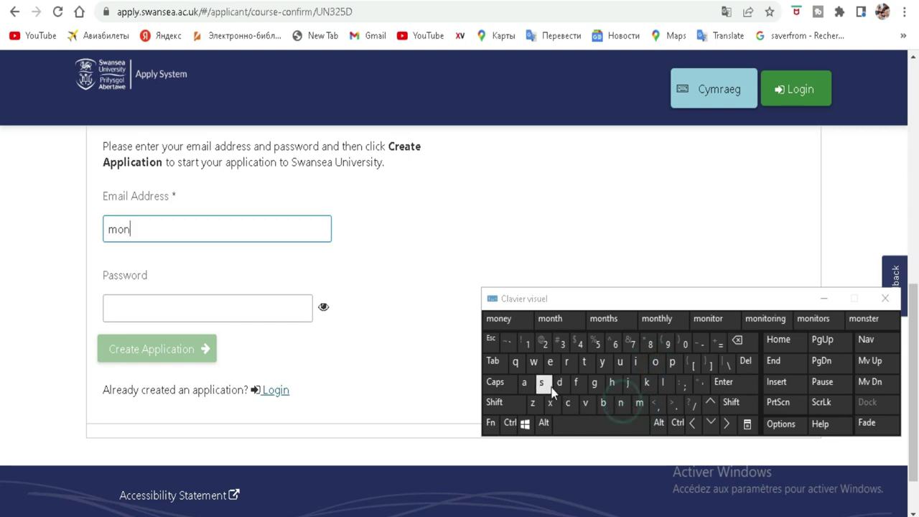
{"action": "left_click", "coordinate": [560, 384]}
{"action": "left_click", "coordinate": [552, 364]}
{"action": "left_click", "coordinate": [604, 403]}
{"action": "left_click", "coordinate": [659, 364]}
{"action": "left_click", "coordinate": [621, 364]}
{"action": "left_click", "coordinate": [567, 363]}
{"action": "left_click", "coordinate": [543, 382]}
{"action": "left_click", "coordinate": [550, 363]}
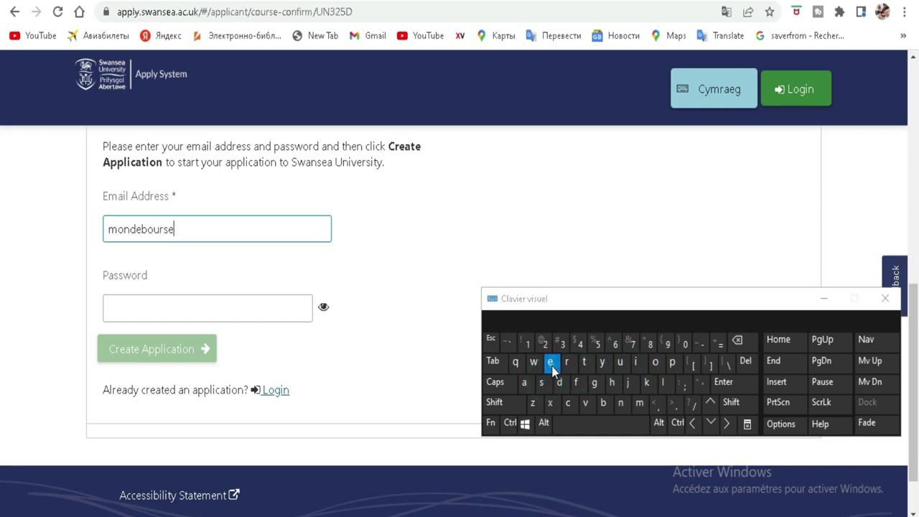
{"action": "left_click", "coordinate": [494, 402]}
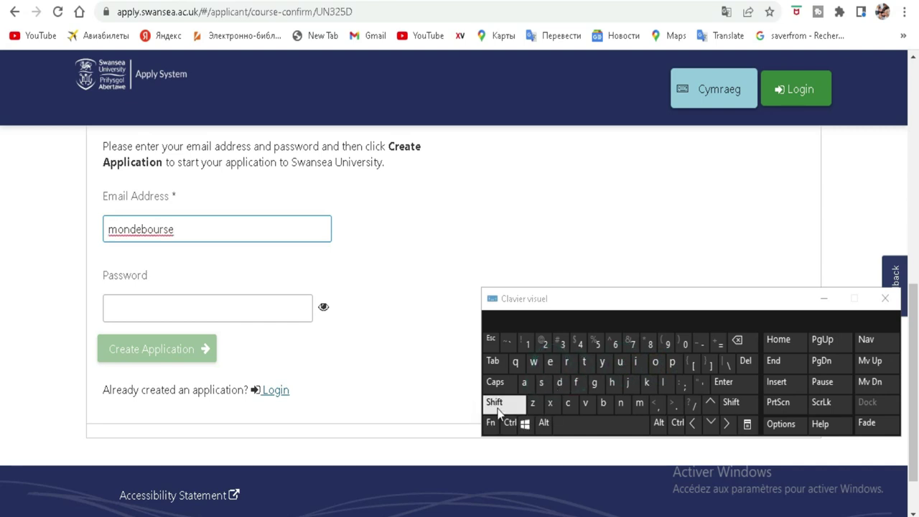
{"action": "left_click", "coordinate": [543, 344]}
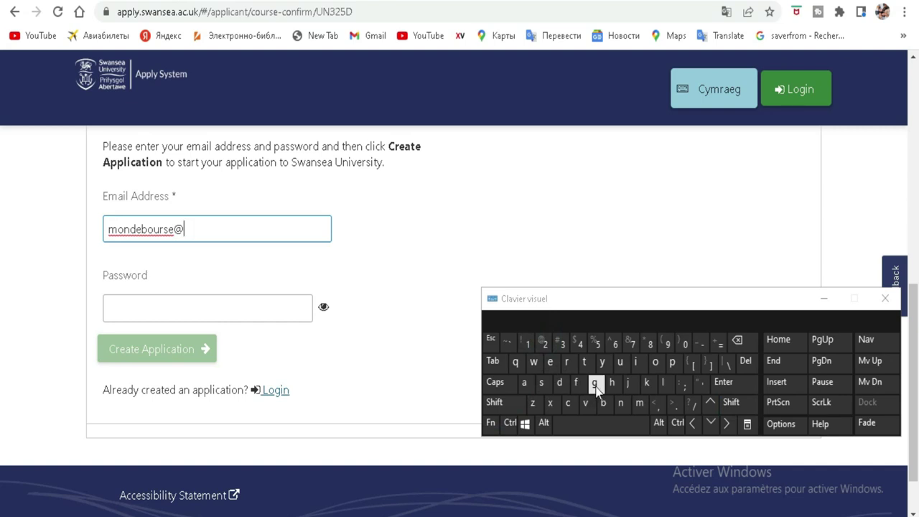
{"action": "left_click", "coordinate": [594, 382]}
{"action": "left_click", "coordinate": [639, 404]}
{"action": "left_click", "coordinate": [524, 383]}
{"action": "left_click", "coordinate": [639, 365]}
{"action": "left_click", "coordinate": [664, 382]}
{"action": "left_click", "coordinate": [675, 404]}
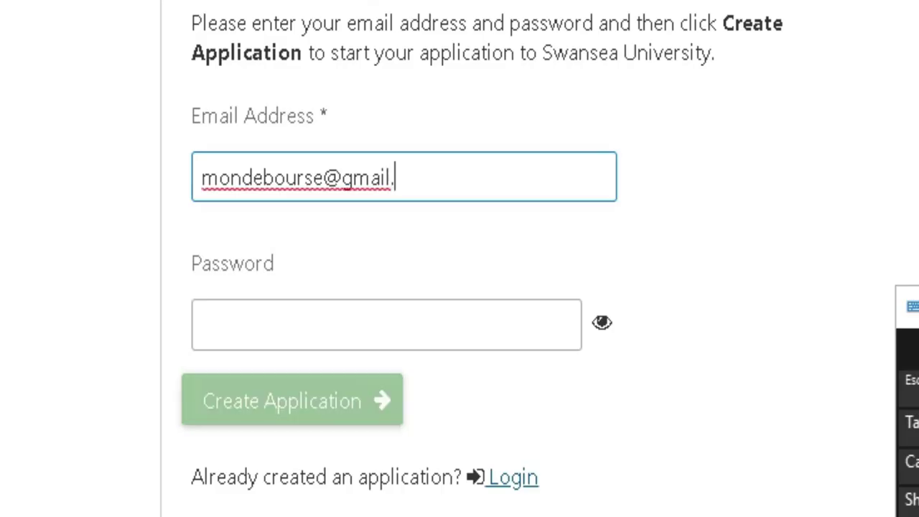
{"action": "type", "text": "co"}
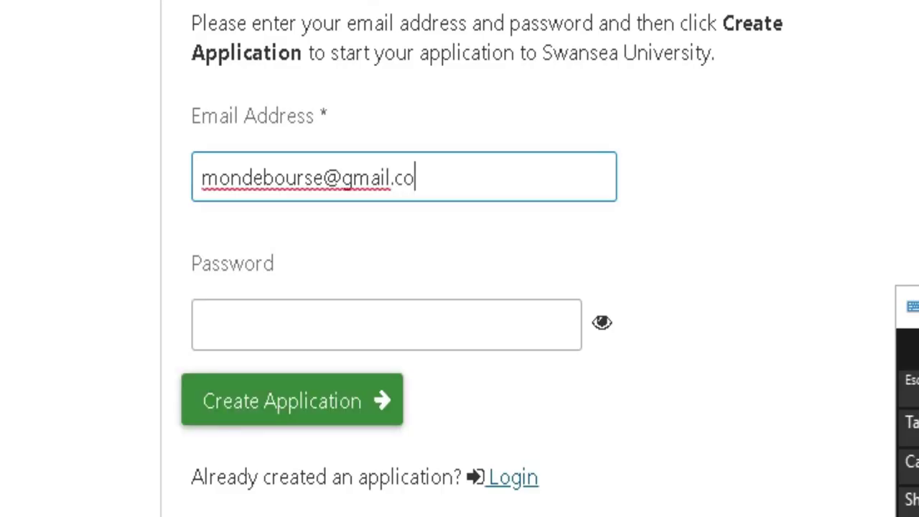
{"action": "type", "text": "m"}
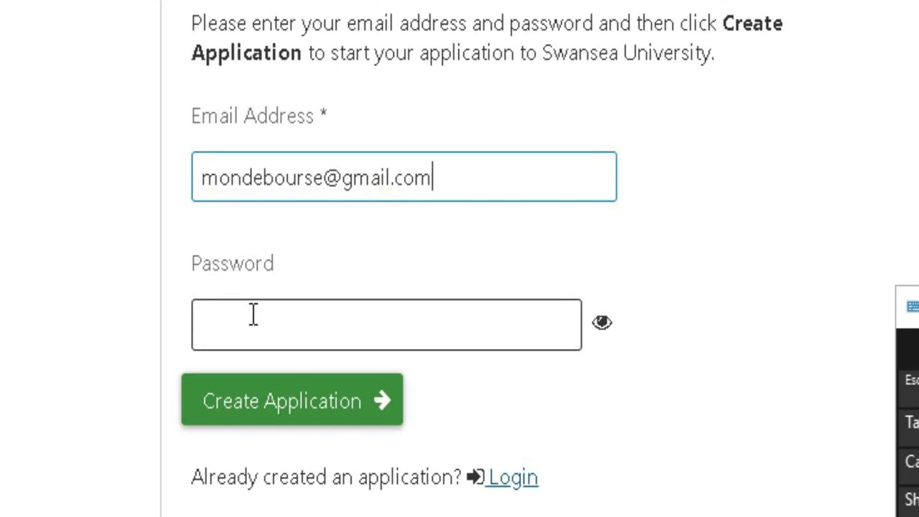
Step: Fill Password and Confirm Password with the same account password
{"action": "left_click", "coordinate": [264, 329]}
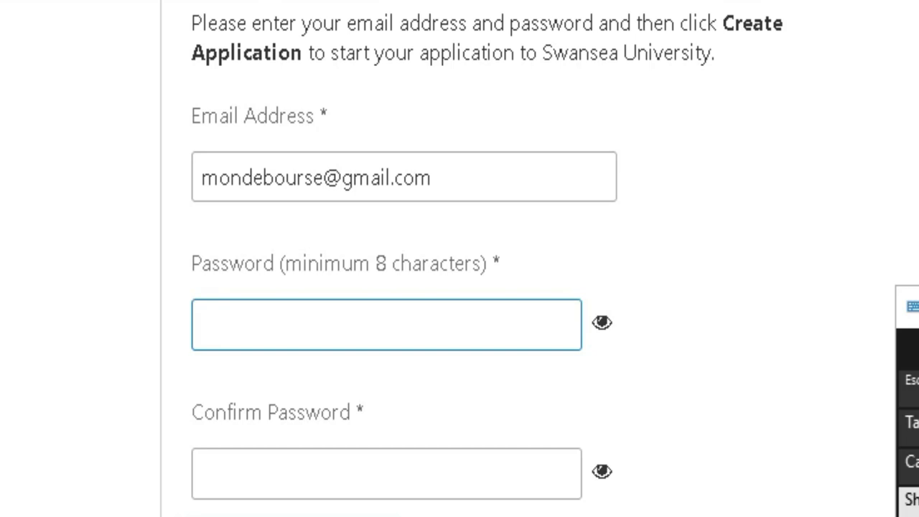
{"action": "key", "text": "shift"}
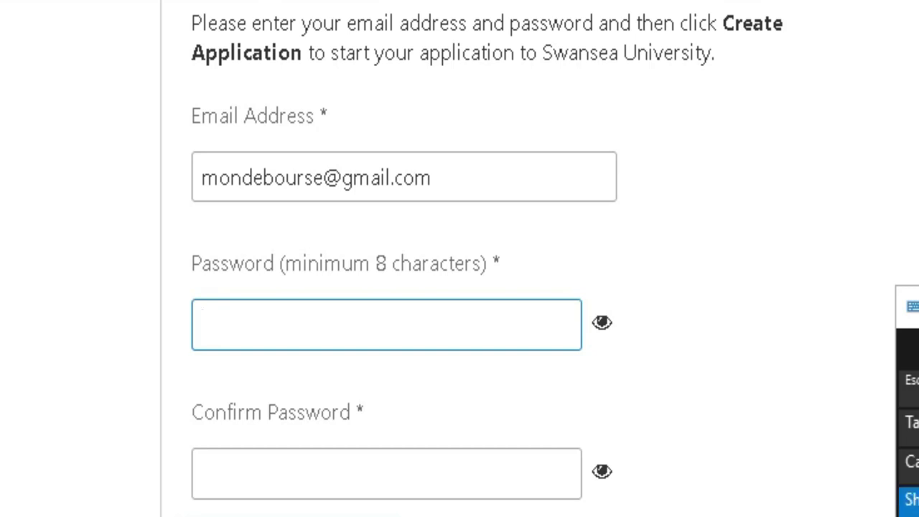
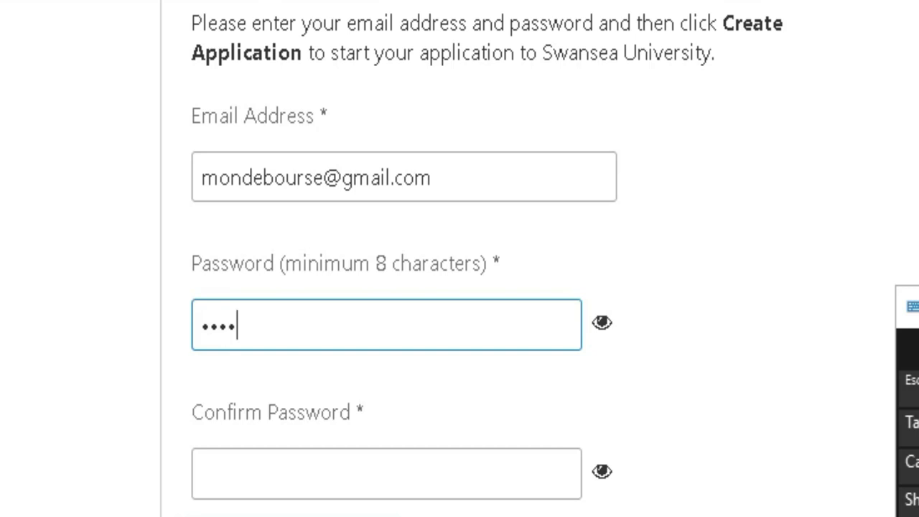
{"action": "left_click", "coordinate": [410, 478]}
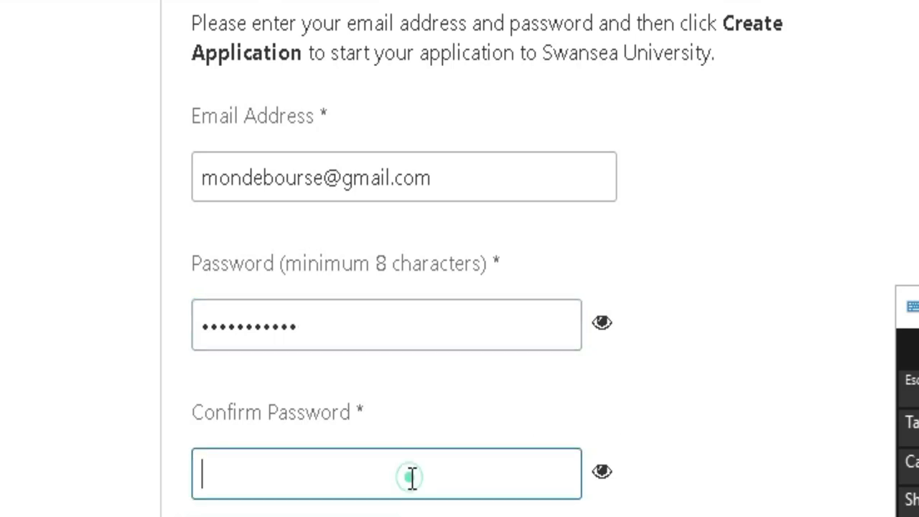
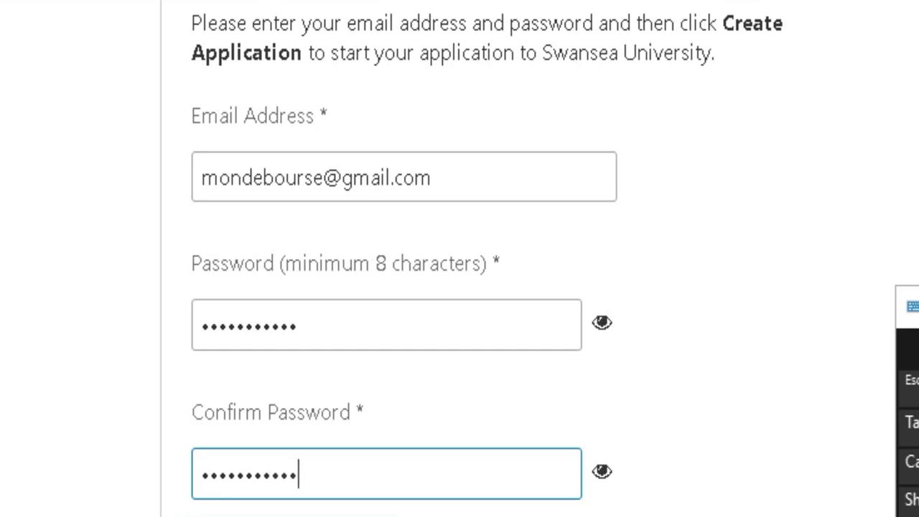
{"action": "scroll", "coordinate": [653, 363], "scroll_direction": "down", "scroll_amount": 2}
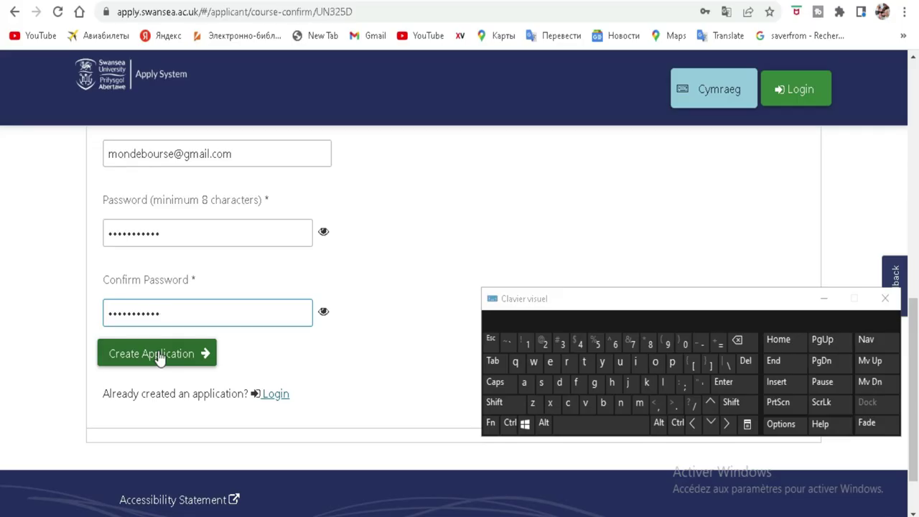
Step: Create the application, hide the on-screen keyboard, and accept the applicant privacy statement
{"action": "left_click", "coordinate": [158, 355]}
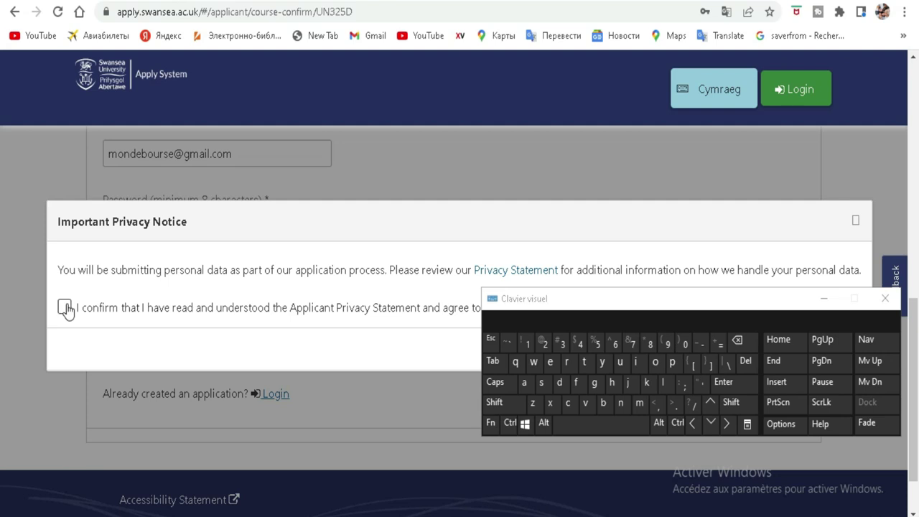
{"action": "left_click", "coordinate": [824, 298]}
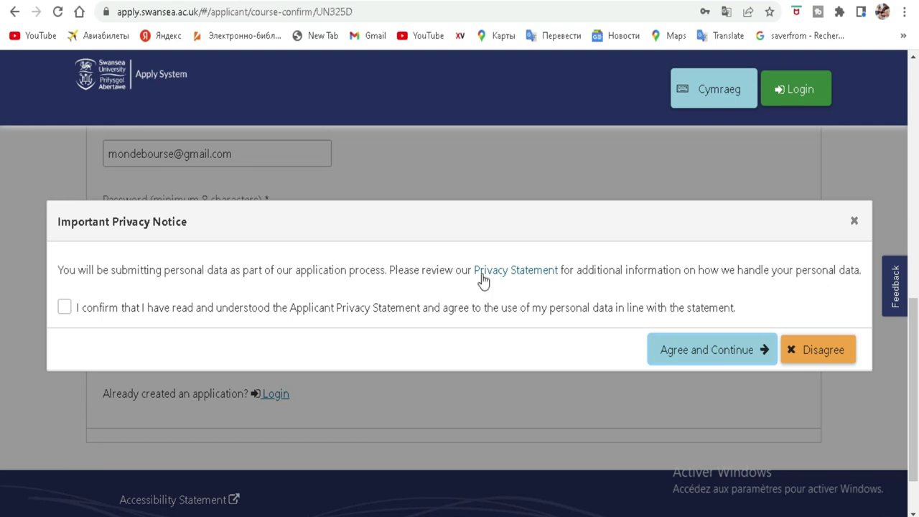
{"action": "left_click", "coordinate": [64, 309]}
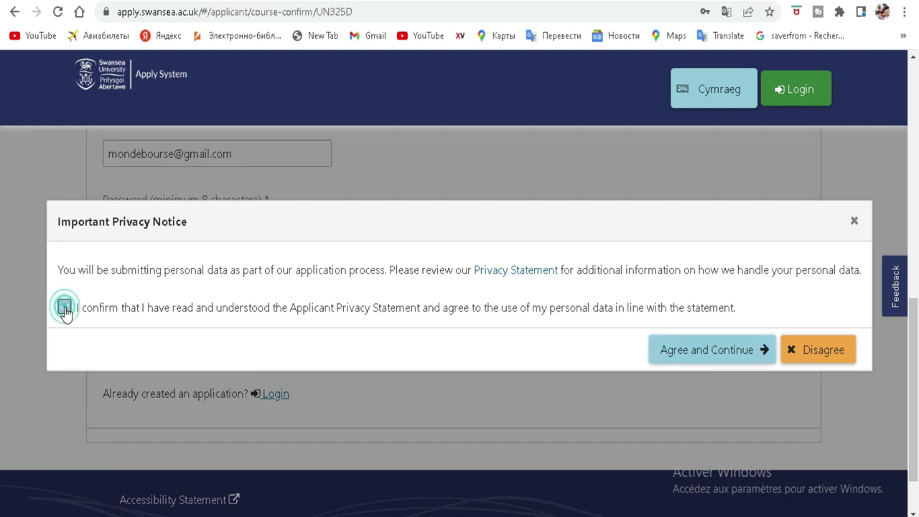
{"action": "left_click", "coordinate": [712, 349]}
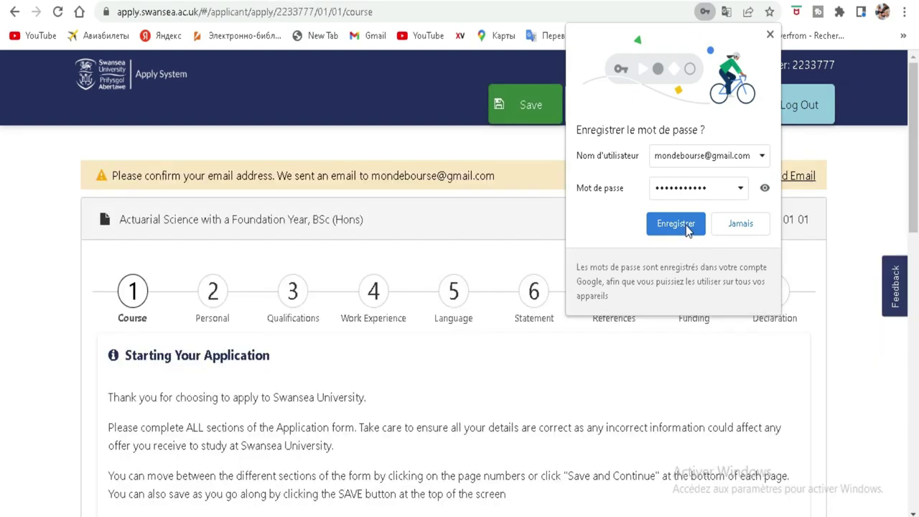
Step: Save the login details in the browser and select the email-confirmation notice text
{"action": "left_click", "coordinate": [676, 224]}
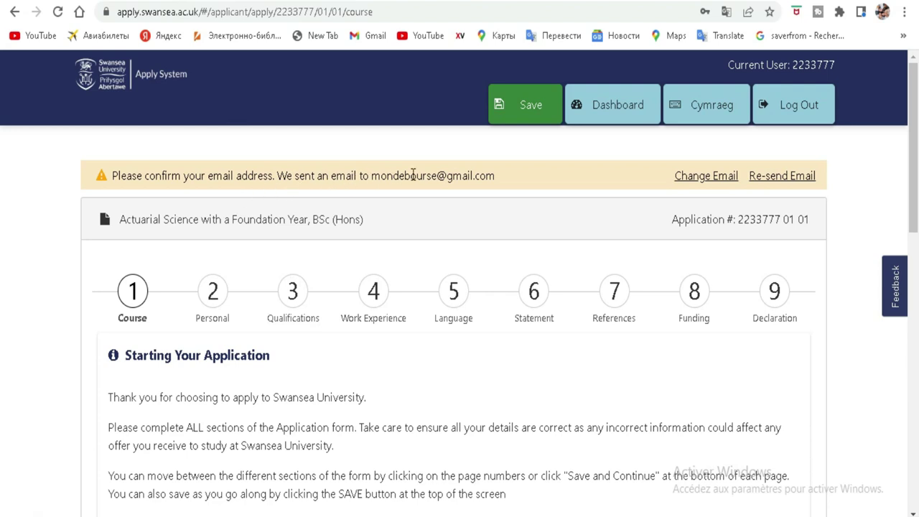
{"action": "left_click_drag", "start_coordinate": [504, 176], "coordinate": [110, 170]}
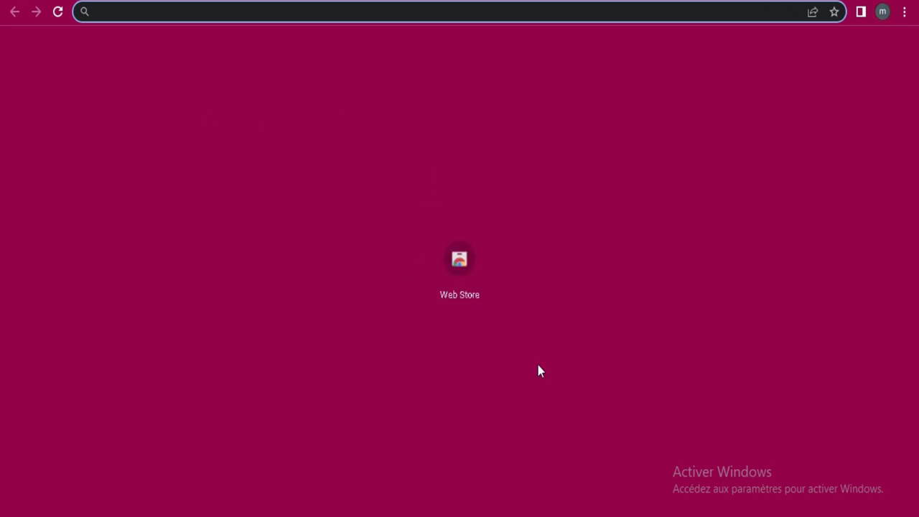
Step: Reach Gmail from the Web Store page through searches for 'google' and 'gmail mail'
{"action": "left_click", "coordinate": [458, 282]}
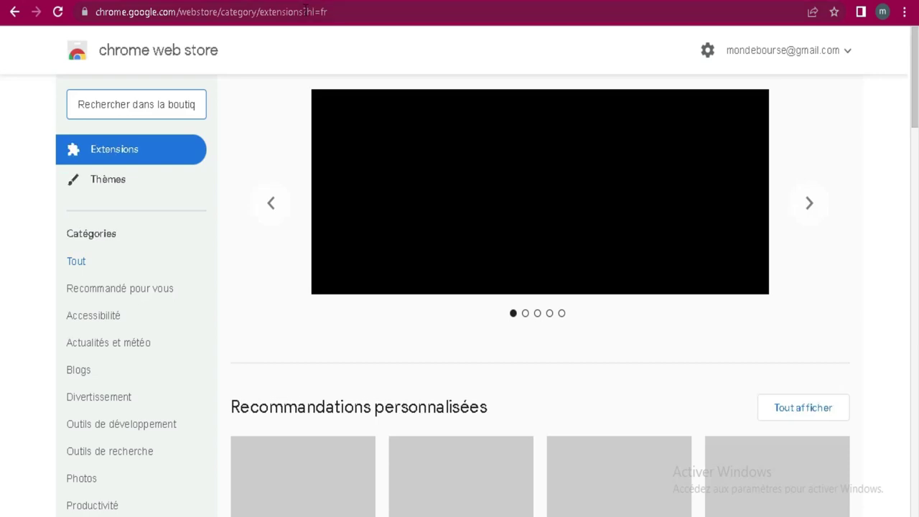
{"action": "left_click", "coordinate": [308, 11]}
{"action": "type", "text": "g"}
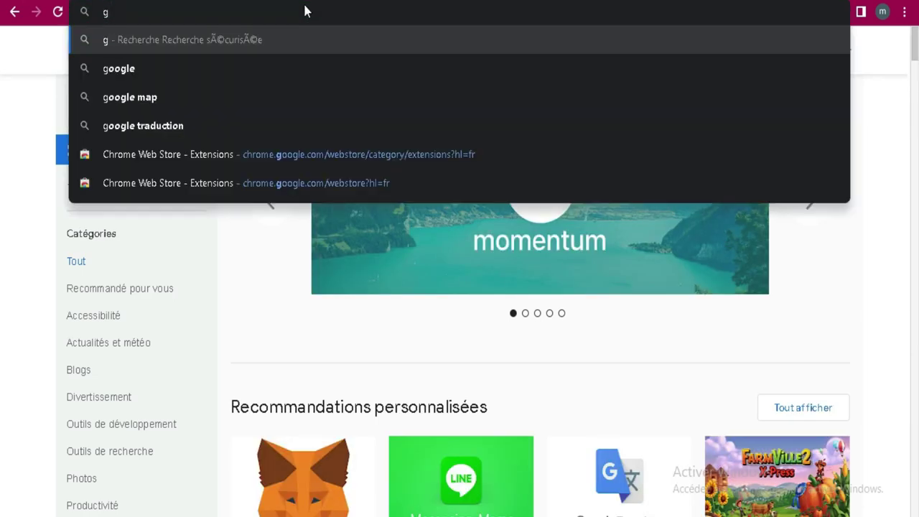
{"action": "left_click", "coordinate": [122, 76]}
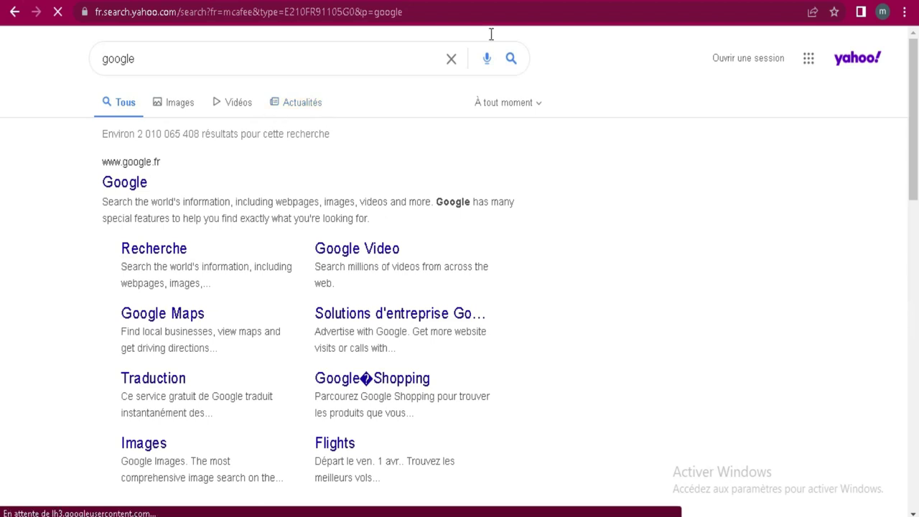
{"action": "left_click", "coordinate": [335, 5]}
{"action": "type", "text": "g"}
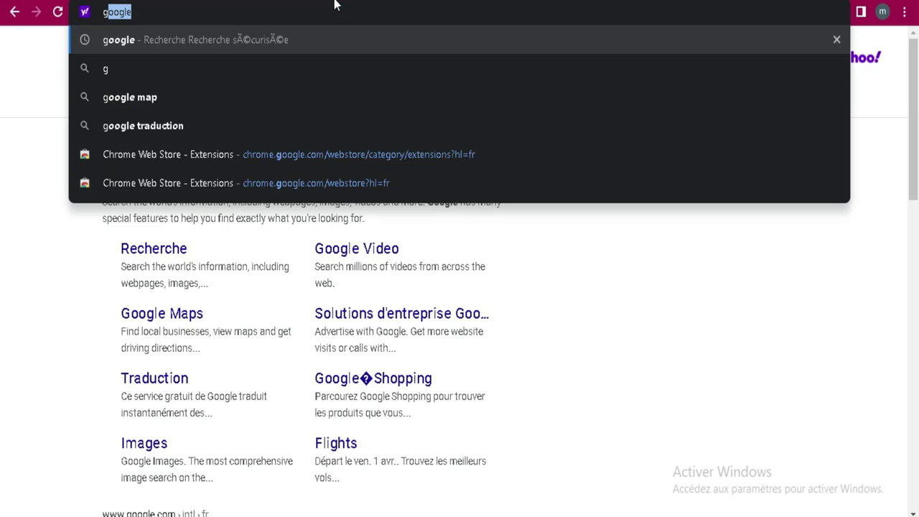
{"action": "type", "text": "m"}
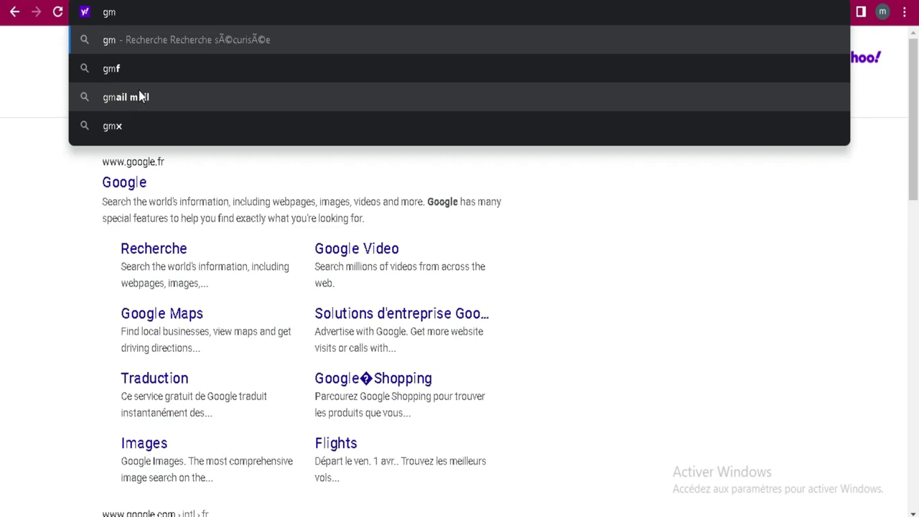
{"action": "left_click", "coordinate": [139, 96]}
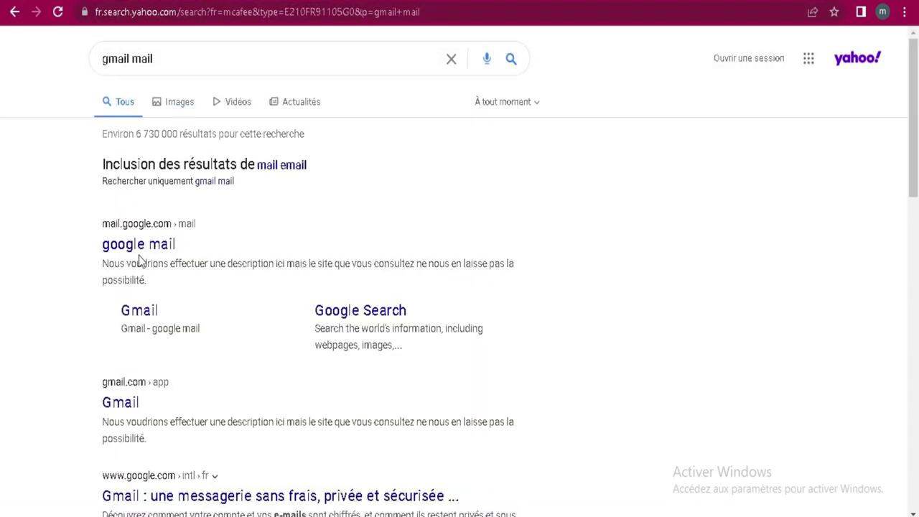
{"action": "left_click", "coordinate": [159, 313]}
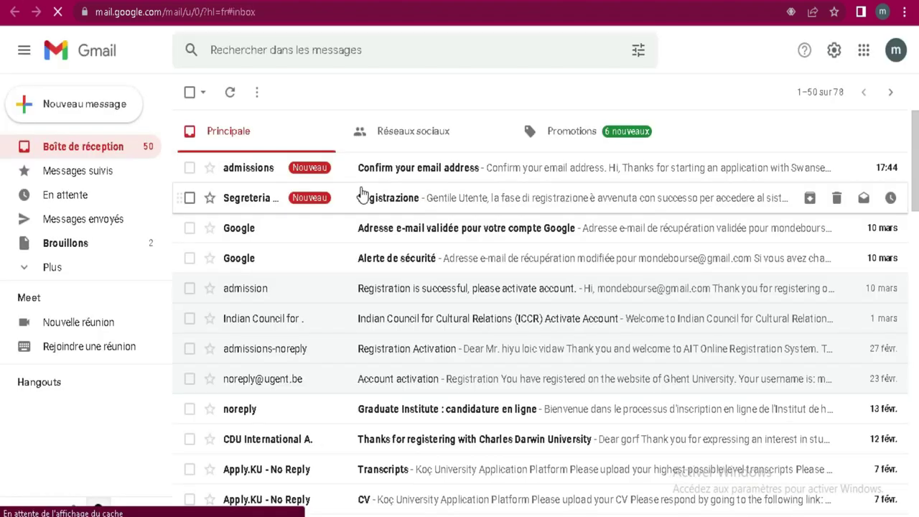
Step: Open Swansea's 'Confirm your email address' message and follow its Confirm Email Address link
{"action": "left_click", "coordinate": [475, 176]}
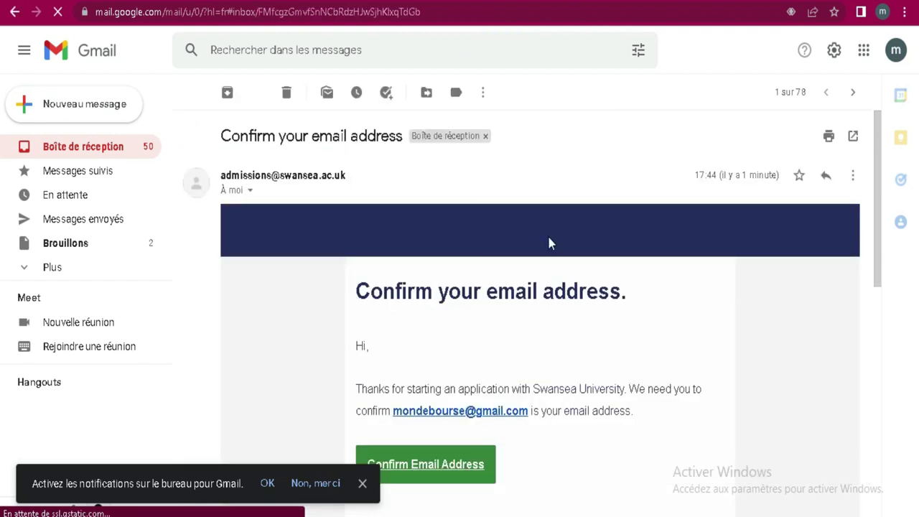
{"action": "scroll", "coordinate": [514, 251], "scroll_direction": "down", "scroll_amount": 4}
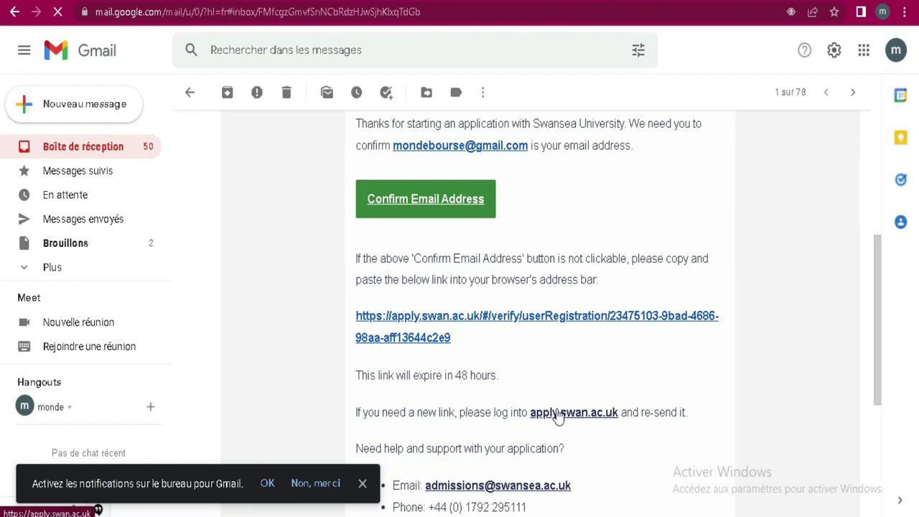
{"action": "left_click", "coordinate": [363, 484]}
{"action": "scroll", "coordinate": [494, 204], "scroll_direction": "up", "scroll_amount": 2}
{"action": "scroll", "coordinate": [494, 205], "scroll_direction": "up", "scroll_amount": 1}
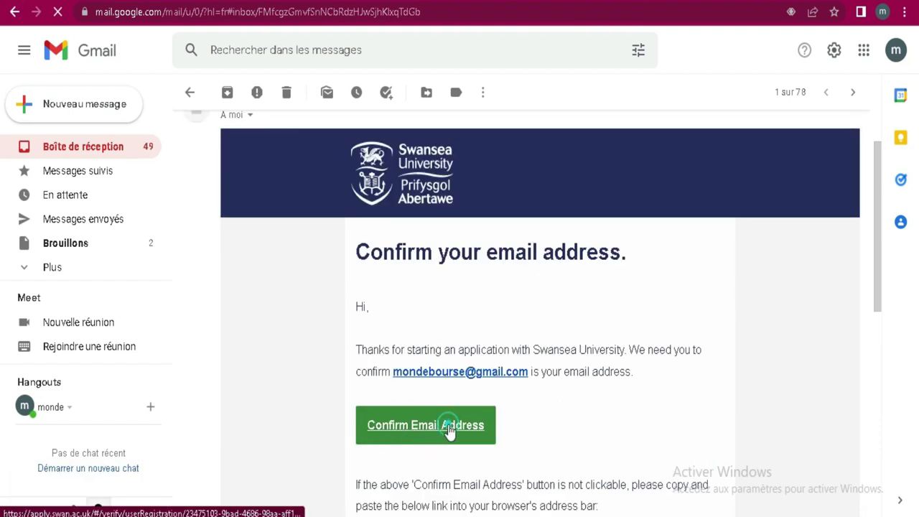
{"action": "left_click", "coordinate": [449, 430]}
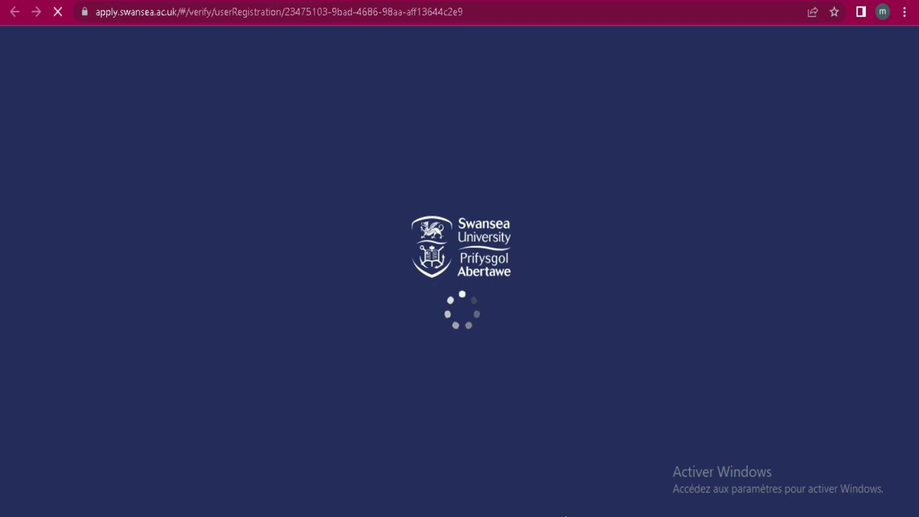
Step: Wait for the email verification to succeed, then go to the application login page
{"action": "mouse_move", "coordinate": [593, 516]}
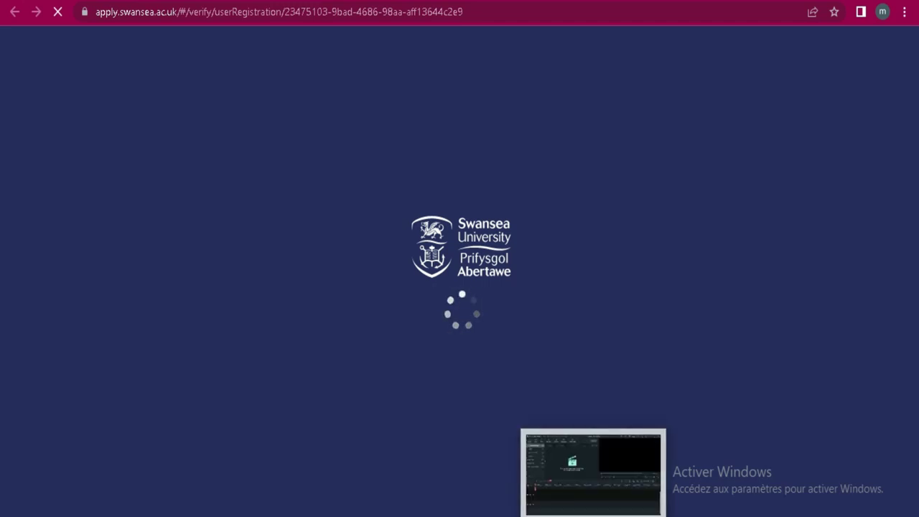
{"action": "left_click", "coordinate": [719, 516]}
{"action": "left_click", "coordinate": [718, 516]}
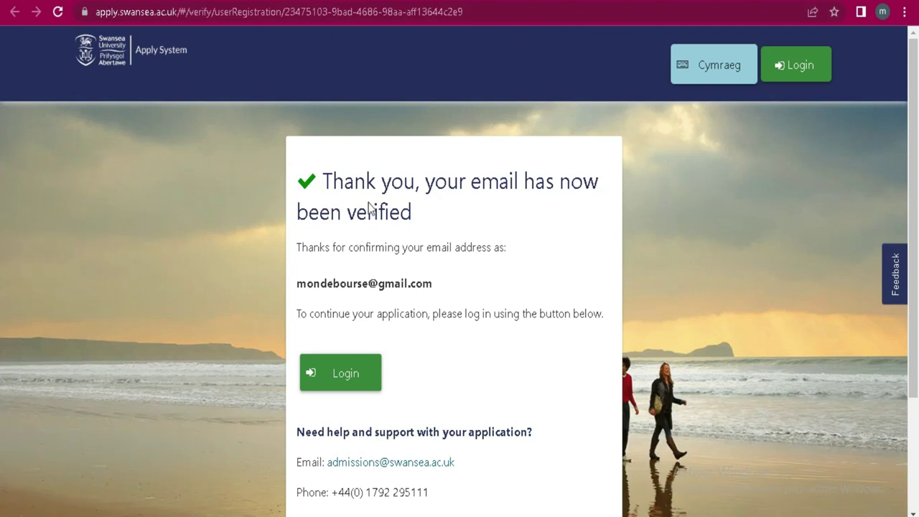
{"action": "scroll", "coordinate": [369, 207], "scroll_direction": "down", "scroll_amount": 2}
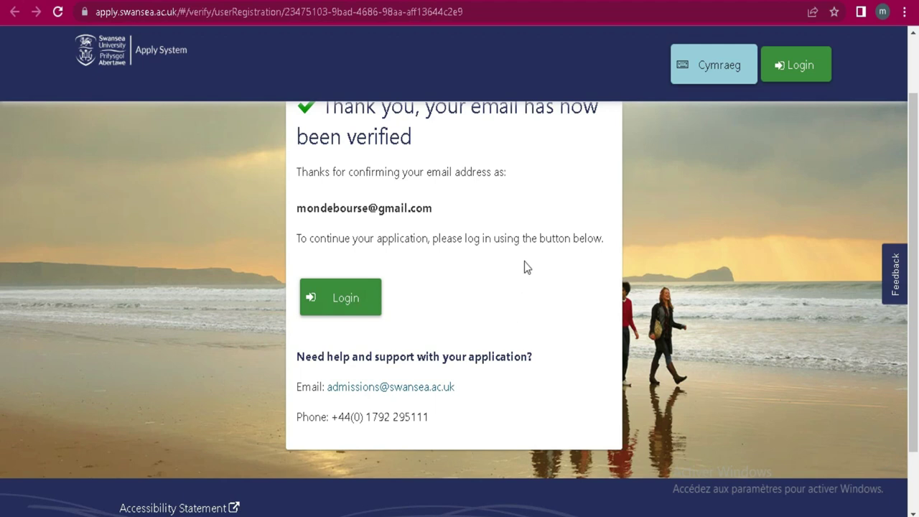
{"action": "left_click", "coordinate": [358, 300]}
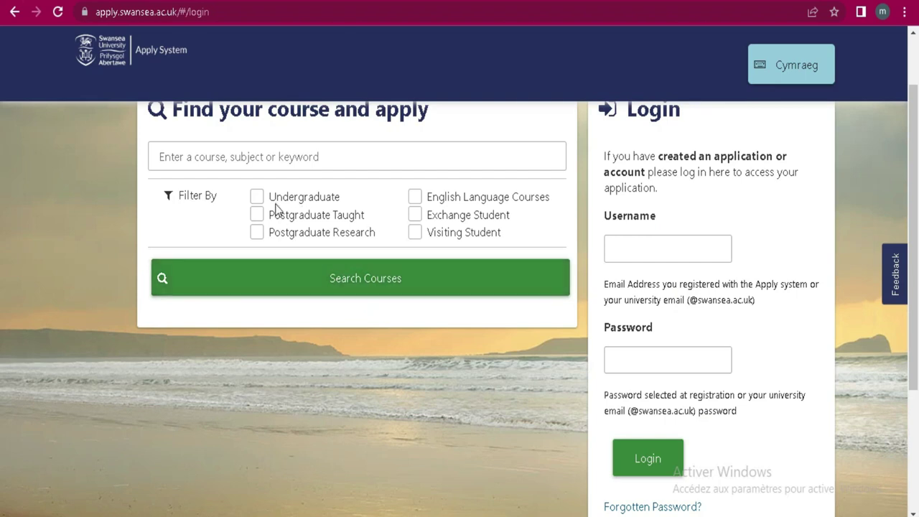
Step: Fill the Username field with the saved e-mail address suggestion
{"action": "scroll", "coordinate": [251, 161], "scroll_direction": "up", "scroll_amount": 2}
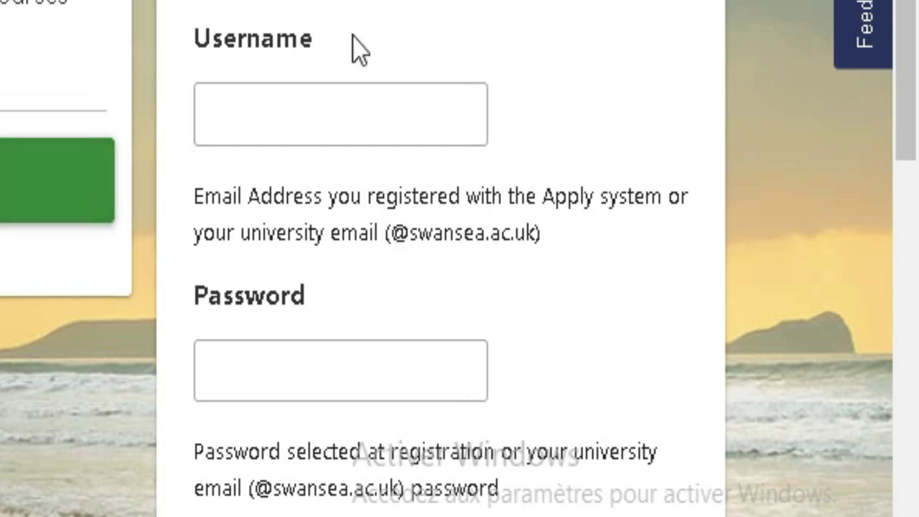
{"action": "scroll", "coordinate": [355, 46], "scroll_direction": "down", "scroll_amount": 3}
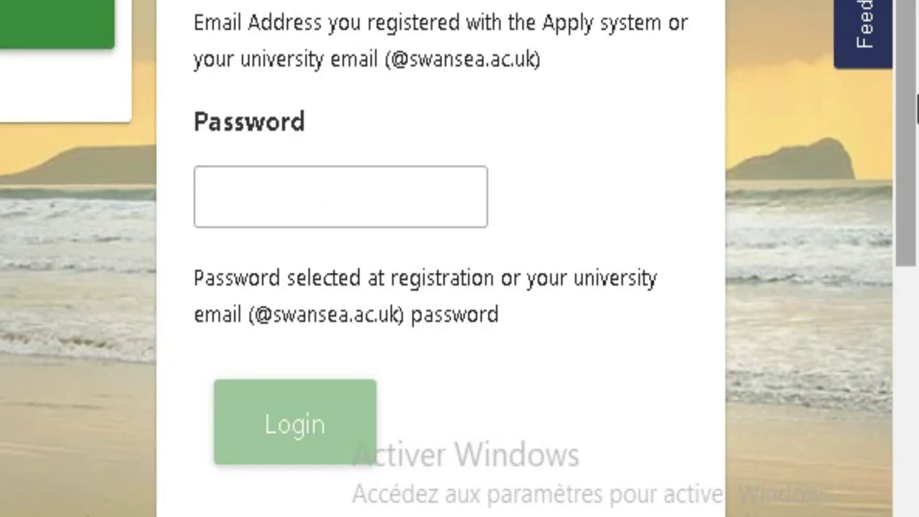
{"action": "scroll", "coordinate": [451, 29], "scroll_direction": "up", "scroll_amount": 3}
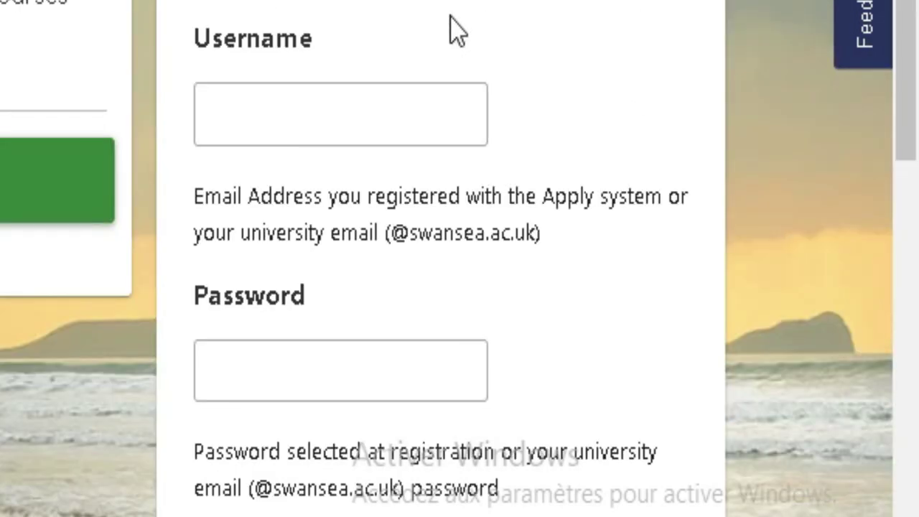
{"action": "left_click", "coordinate": [346, 115]}
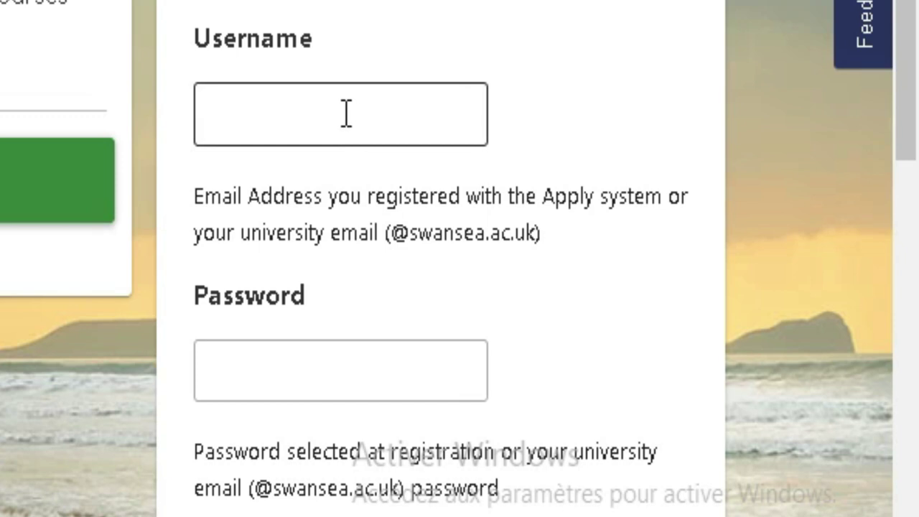
{"action": "left_click", "coordinate": [346, 113]}
{"action": "left_click", "coordinate": [363, 196]}
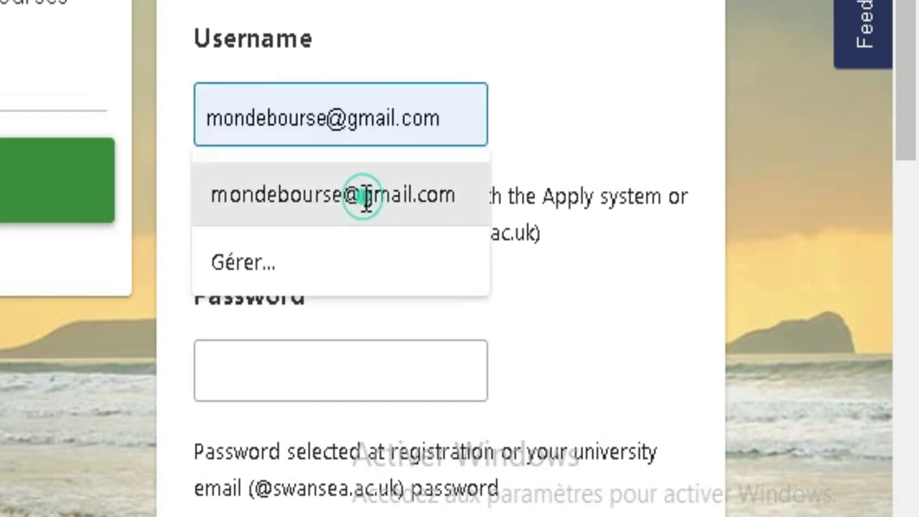
Step: Enter the account password with the on-screen keyboard and submit the login
{"action": "left_click", "coordinate": [324, 385]}
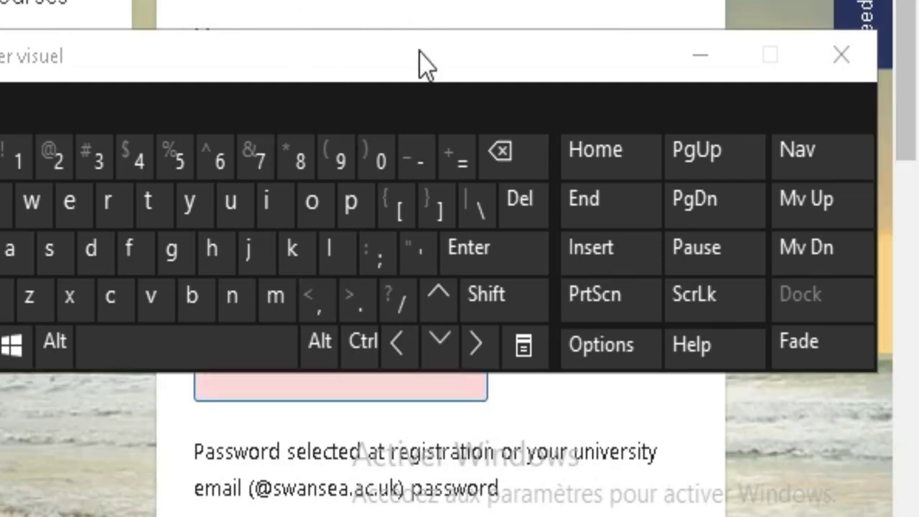
{"action": "left_click", "coordinate": [417, 53]}
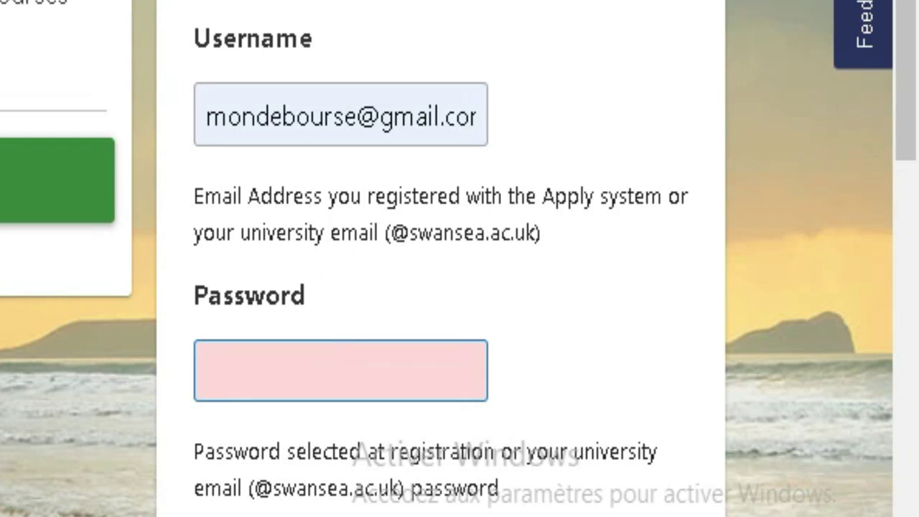
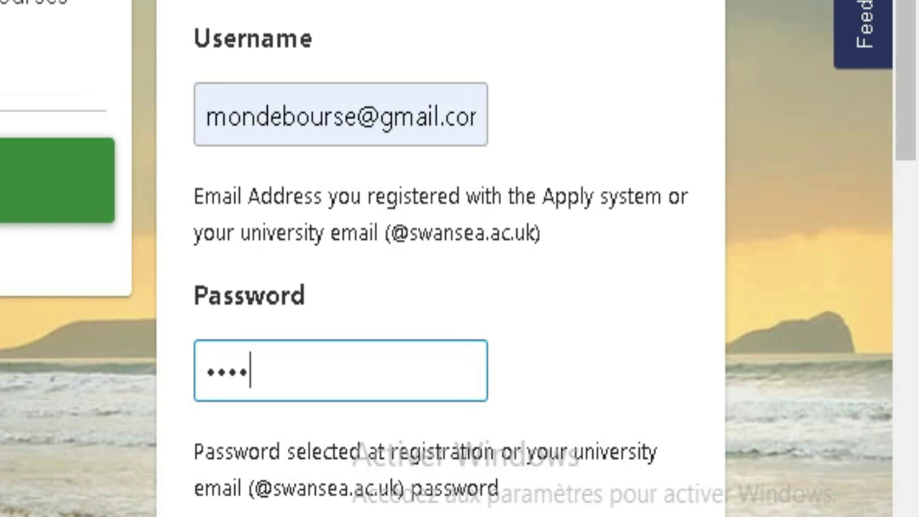
{"action": "scroll", "coordinate": [378, 113], "scroll_direction": "down", "scroll_amount": 2}
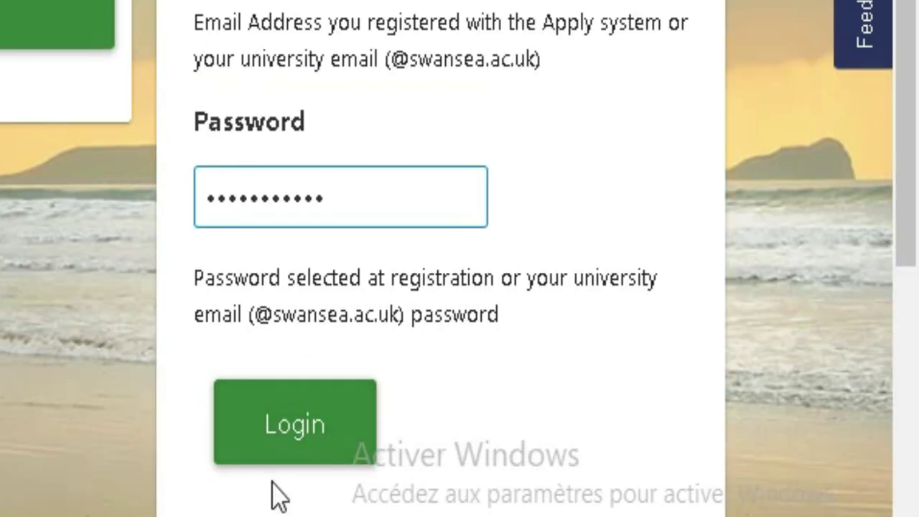
{"action": "left_click", "coordinate": [285, 442]}
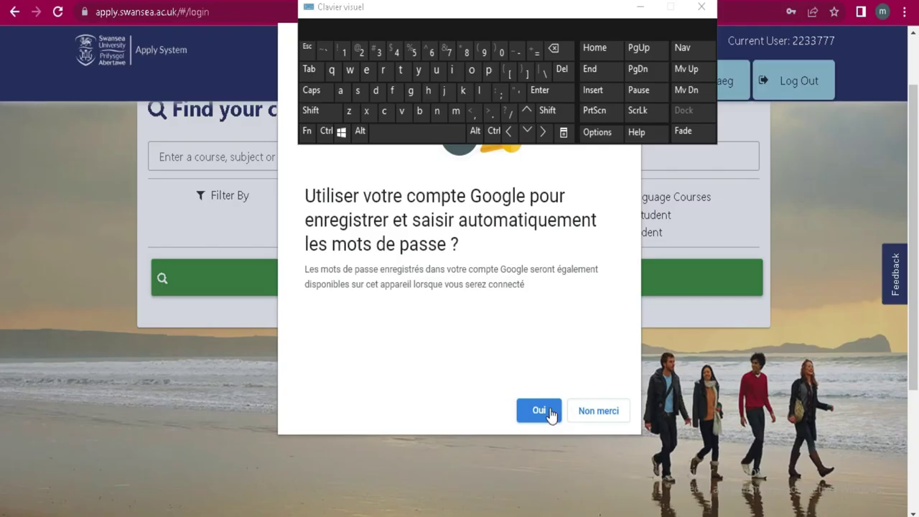
Step: Save the login password in the browser and dismiss the Google sign-in prompt
{"action": "left_click", "coordinate": [550, 412]}
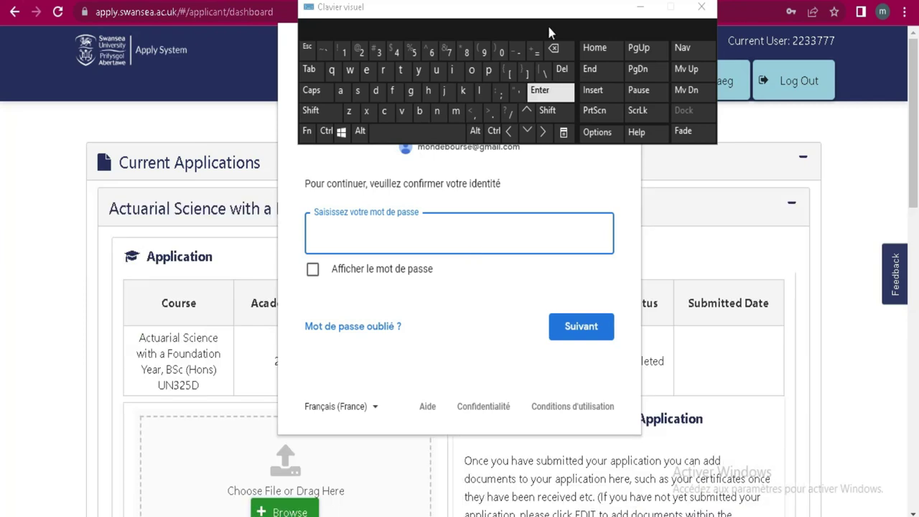
{"action": "left_click_drag", "start_coordinate": [546, 7], "coordinate": [636, 373]}
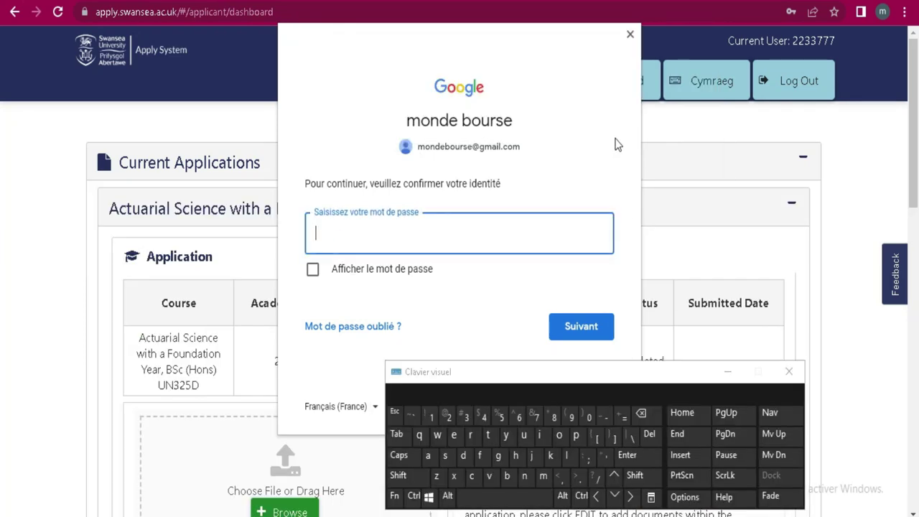
{"action": "left_click", "coordinate": [630, 34]}
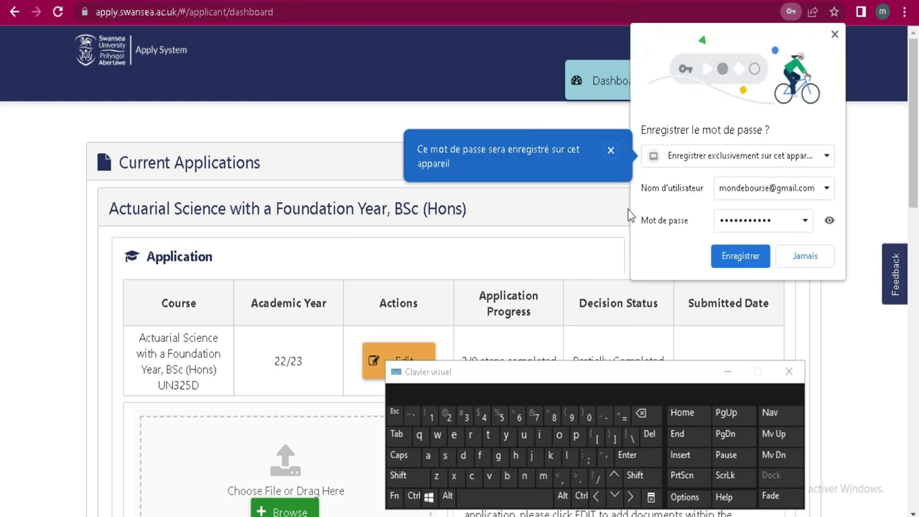
{"action": "left_click", "coordinate": [734, 257]}
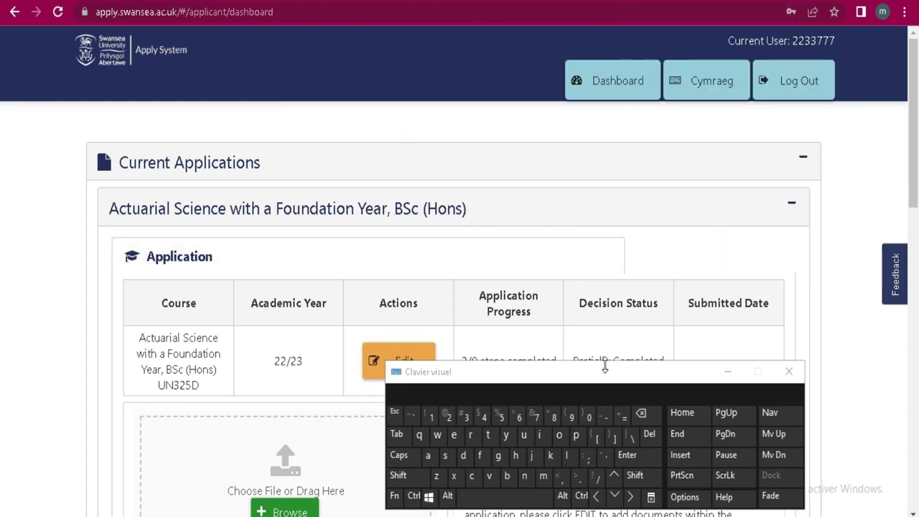
Step: Move the Clavier visuel keyboard aside, minimize it, and scroll the applications dashboard
{"action": "left_click_drag", "start_coordinate": [602, 377], "coordinate": [686, 156]}
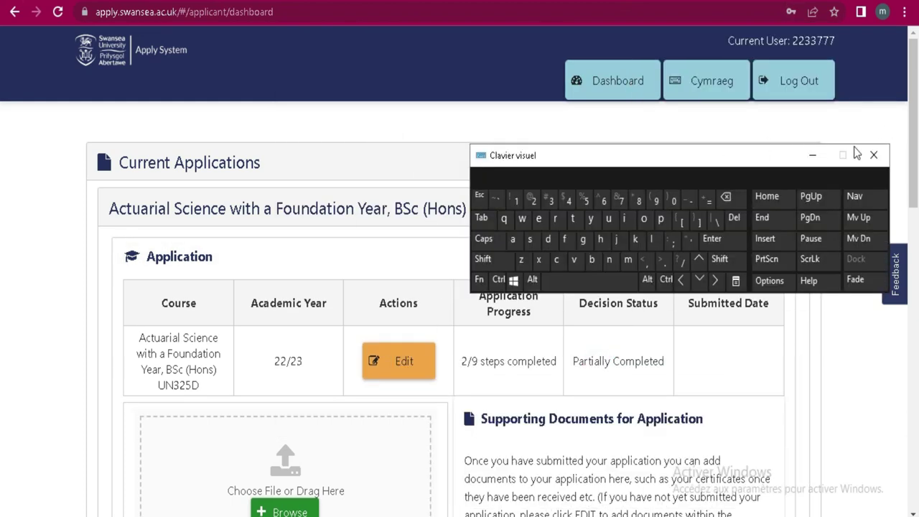
{"action": "left_click", "coordinate": [808, 156]}
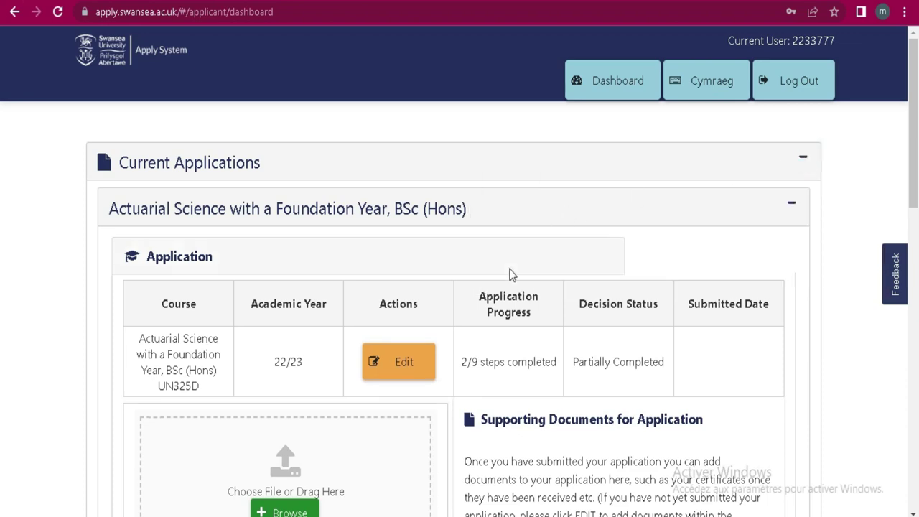
{"action": "scroll", "coordinate": [316, 320], "scroll_direction": "down", "scroll_amount": 10}
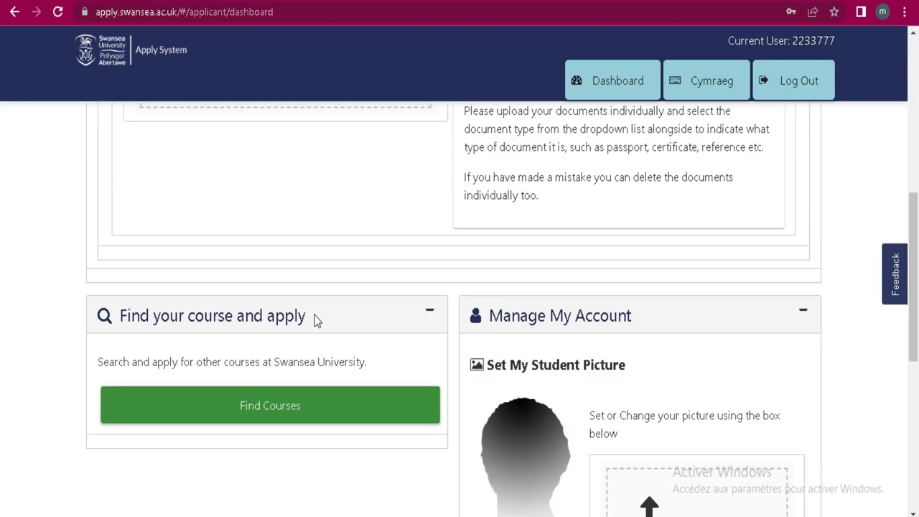
{"action": "scroll", "coordinate": [316, 321], "scroll_direction": "up", "scroll_amount": 8}
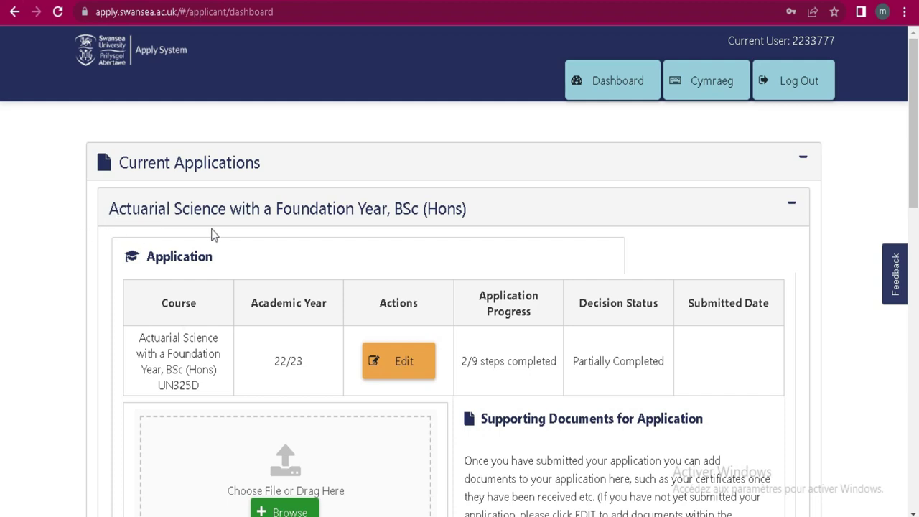
{"action": "scroll", "coordinate": [312, 224], "scroll_direction": "down", "scroll_amount": 2}
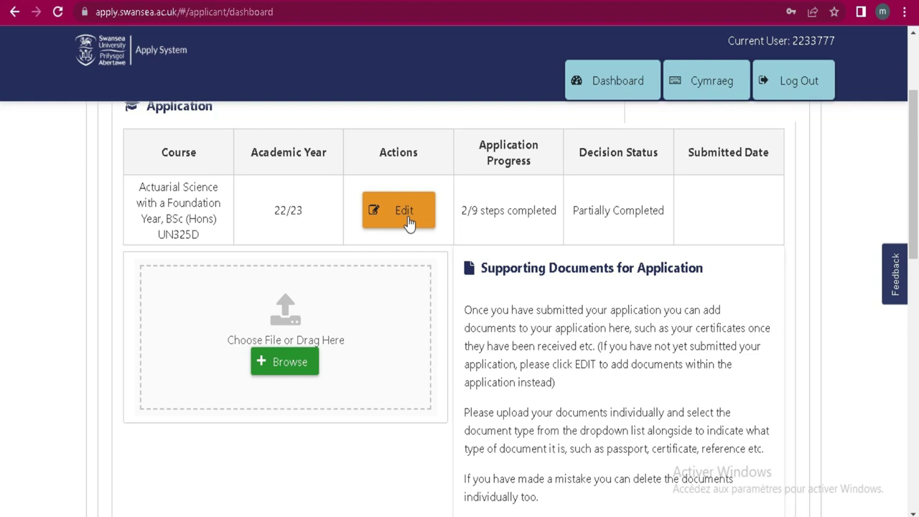
{"action": "scroll", "coordinate": [546, 292], "scroll_direction": "down", "scroll_amount": 10}
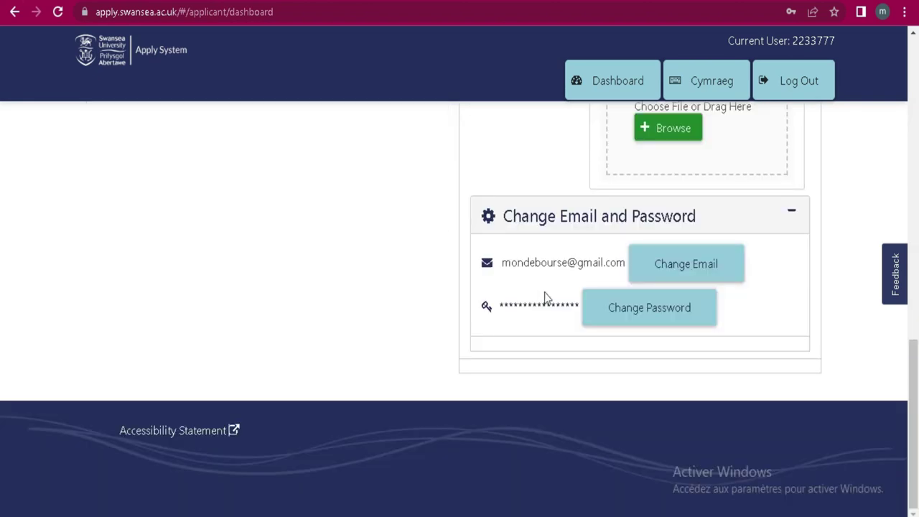
{"action": "scroll", "coordinate": [545, 297], "scroll_direction": "up", "scroll_amount": 4}
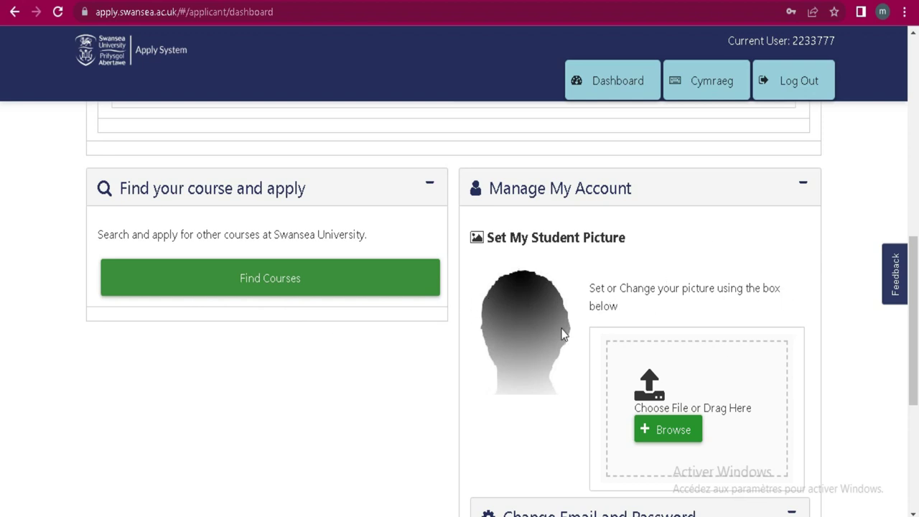
{"action": "scroll", "coordinate": [289, 369], "scroll_direction": "up", "scroll_amount": 8}
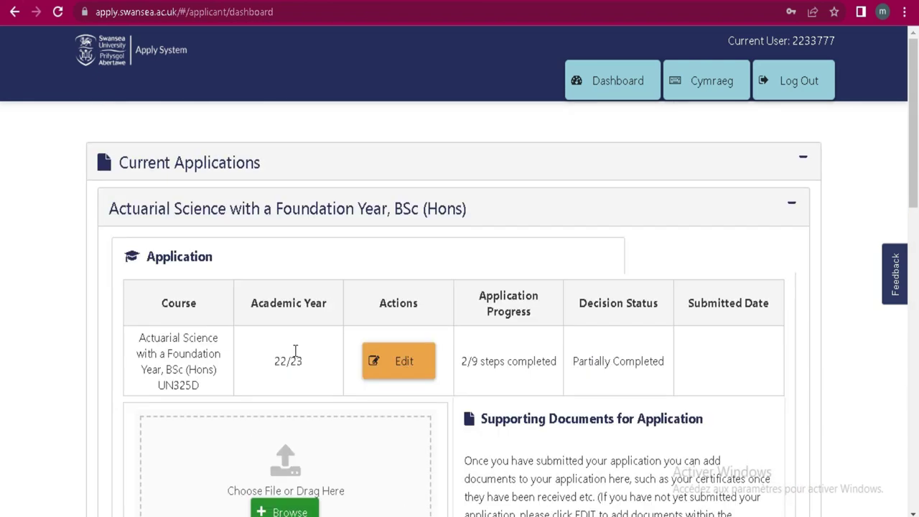
Step: Edit the Actuarial Science application, review its Course Choice Details, and save the Course step
{"action": "left_click", "coordinate": [423, 380]}
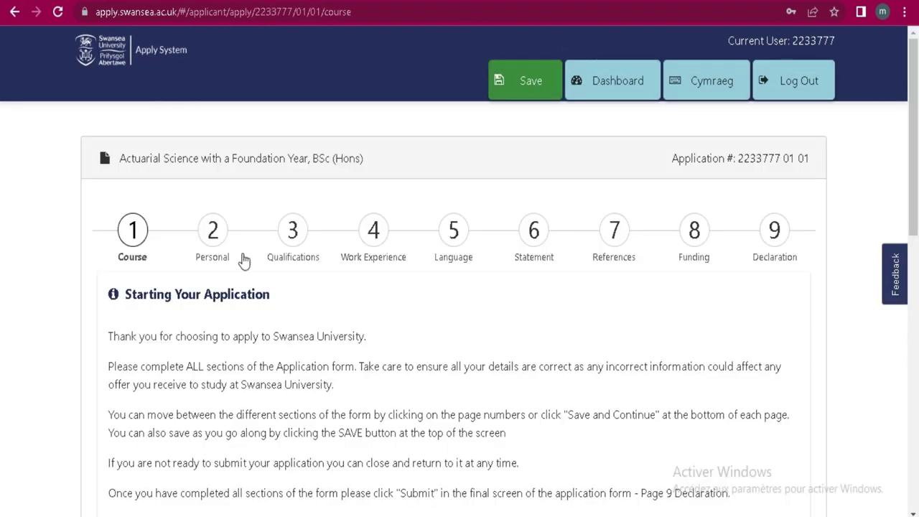
{"action": "scroll", "coordinate": [464, 287], "scroll_direction": "down", "scroll_amount": 5}
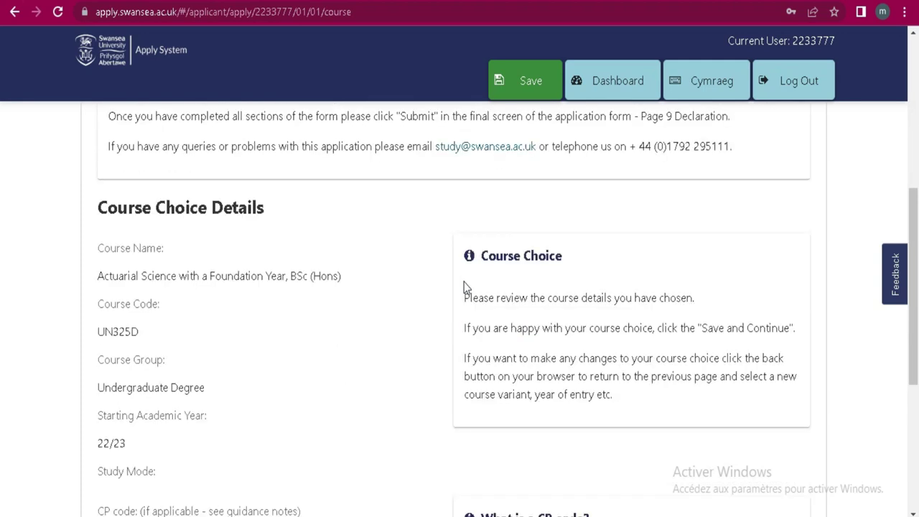
{"action": "scroll", "coordinate": [464, 288], "scroll_direction": "up", "scroll_amount": 5}
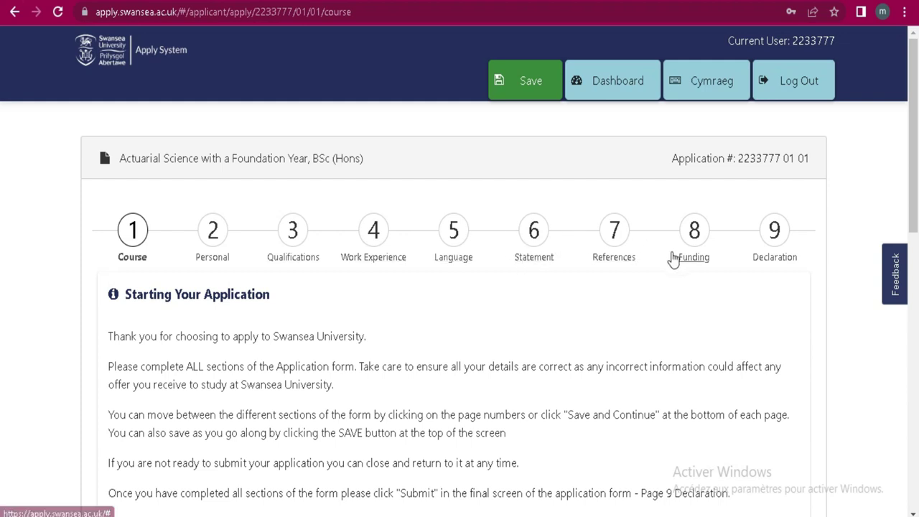
{"action": "scroll", "coordinate": [298, 327], "scroll_direction": "down", "scroll_amount": 5}
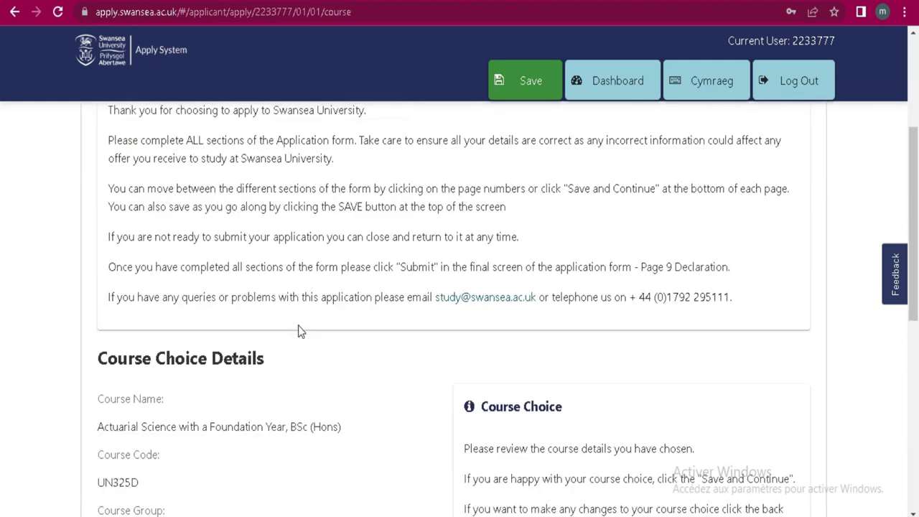
{"action": "scroll", "coordinate": [300, 331], "scroll_direction": "down", "scroll_amount": 3}
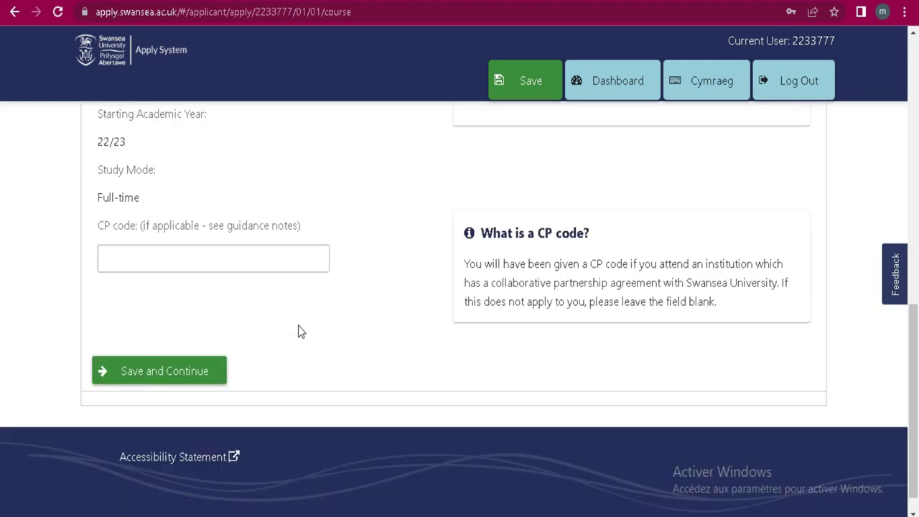
{"action": "scroll", "coordinate": [300, 331], "scroll_direction": "up", "scroll_amount": 3}
{"action": "scroll", "coordinate": [298, 326], "scroll_direction": "up", "scroll_amount": 7}
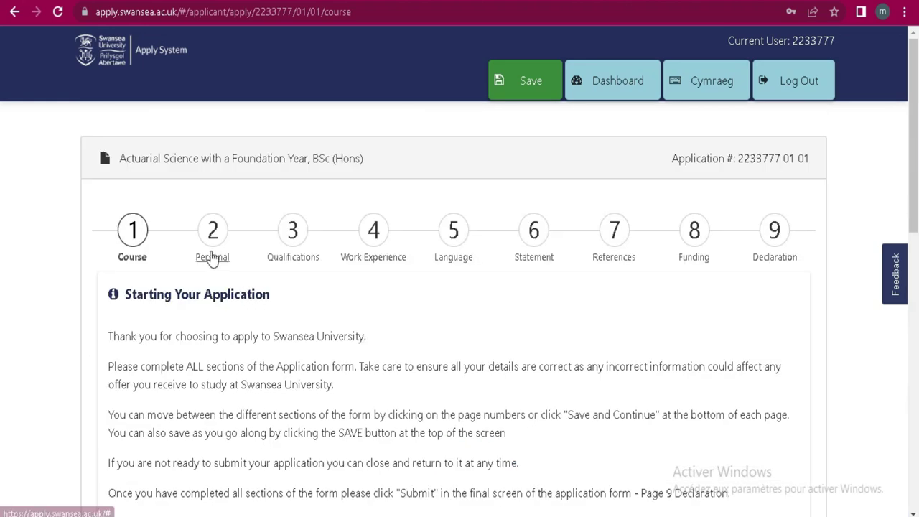
{"action": "scroll", "coordinate": [328, 277], "scroll_direction": "down", "scroll_amount": 5}
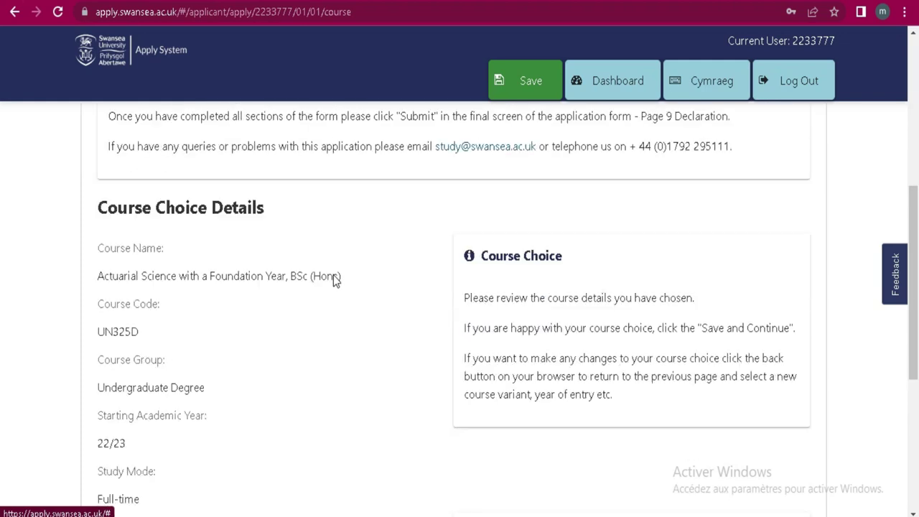
{"action": "scroll", "coordinate": [333, 273], "scroll_direction": "down", "scroll_amount": 3}
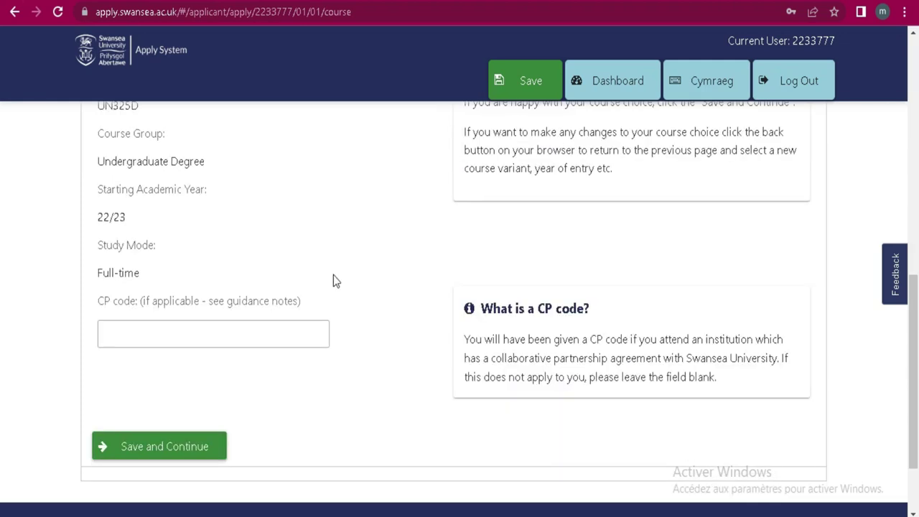
{"action": "scroll", "coordinate": [420, 257], "scroll_direction": "up", "scroll_amount": 2}
{"action": "scroll", "coordinate": [420, 260], "scroll_direction": "up", "scroll_amount": 2}
{"action": "scroll", "coordinate": [421, 260], "scroll_direction": "down", "scroll_amount": 6}
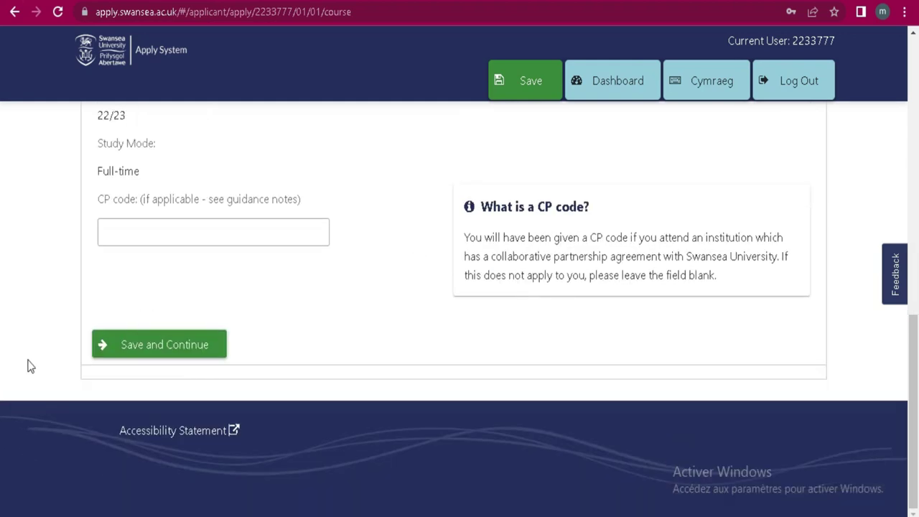
{"action": "left_click", "coordinate": [170, 347]}
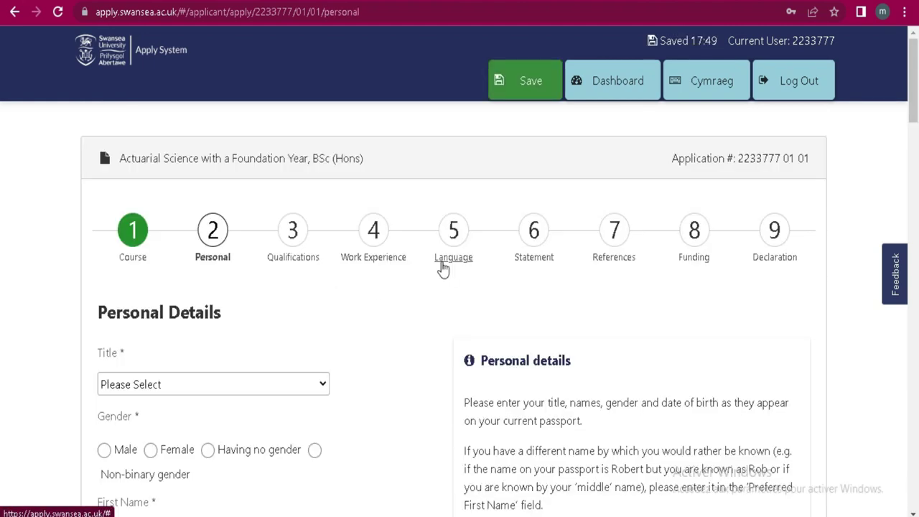
Step: On Personal Details, set Title to Mr and Gender to Male, then bring up the page menu
{"action": "scroll", "coordinate": [277, 253], "scroll_direction": "down", "scroll_amount": 10}
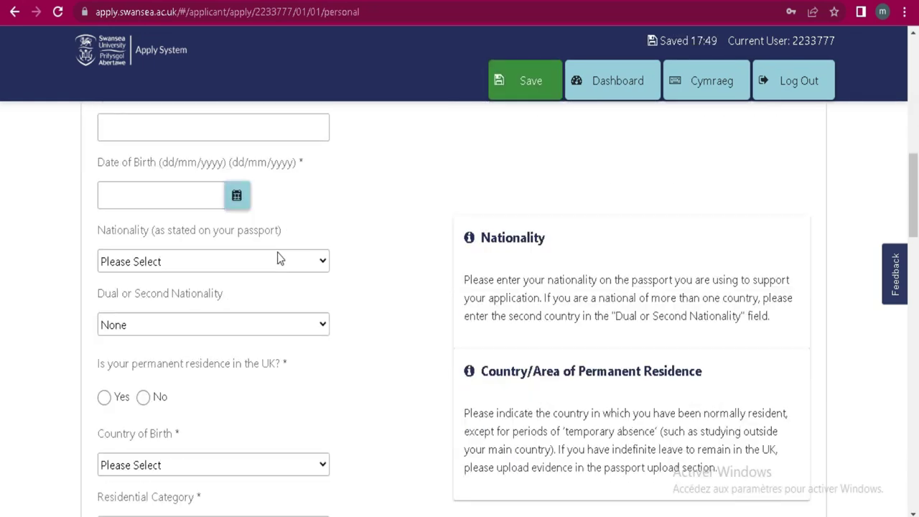
{"action": "scroll", "coordinate": [277, 258], "scroll_direction": "down", "scroll_amount": 8}
{"action": "scroll", "coordinate": [277, 257], "scroll_direction": "up", "scroll_amount": 15}
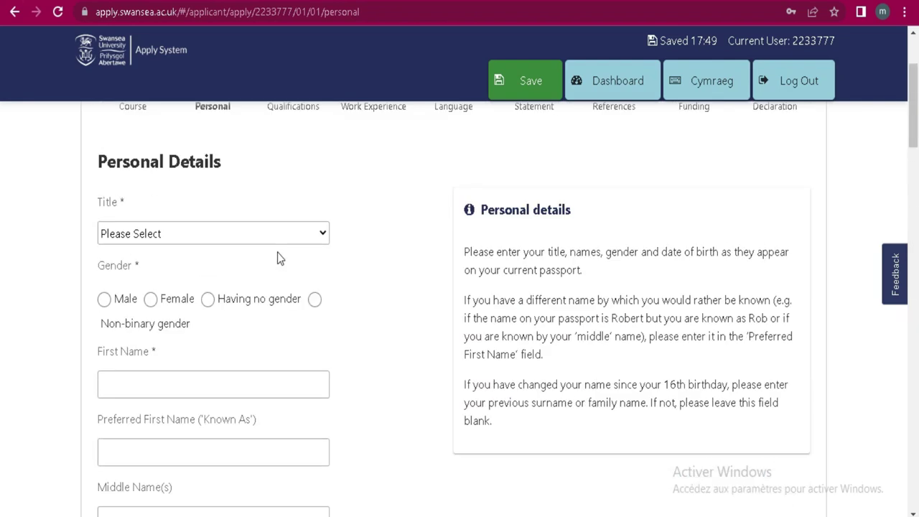
{"action": "scroll", "coordinate": [278, 254], "scroll_direction": "up", "scroll_amount": 2}
{"action": "scroll", "coordinate": [277, 258], "scroll_direction": "down", "scroll_amount": 2}
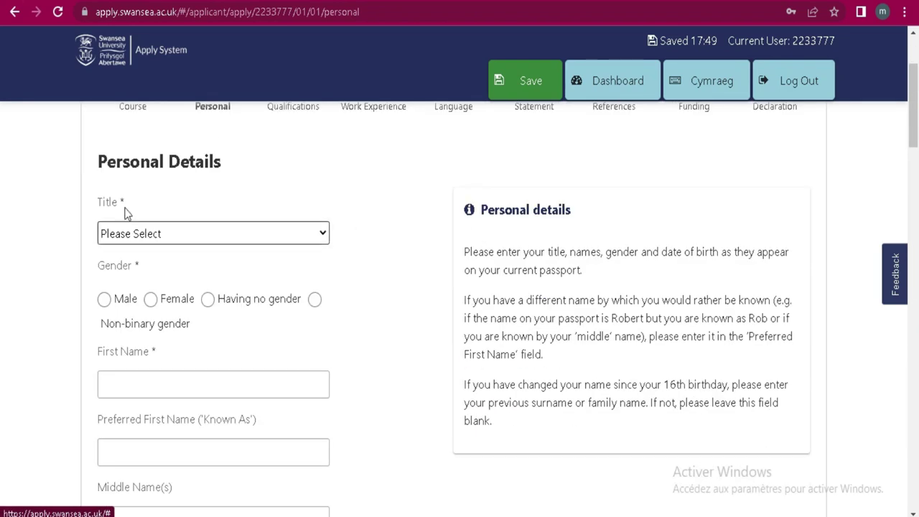
{"action": "left_click", "coordinate": [271, 242]}
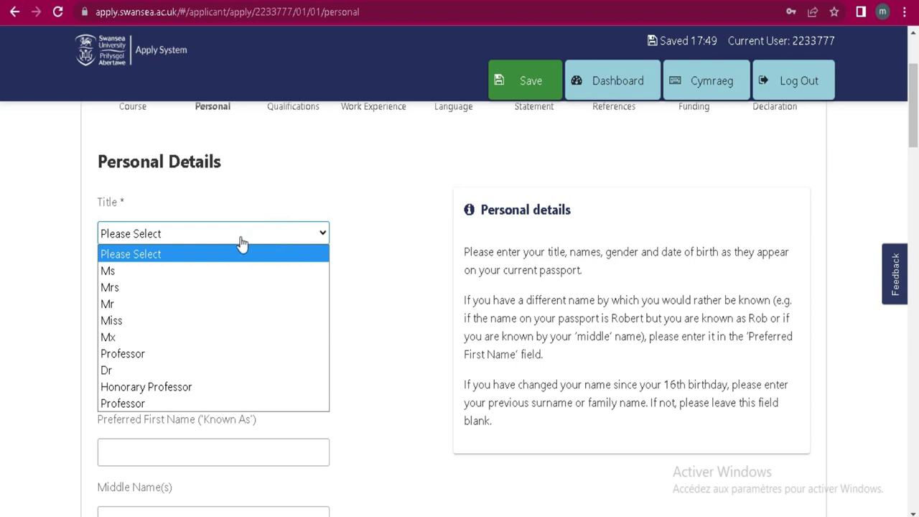
{"action": "left_click", "coordinate": [205, 304]}
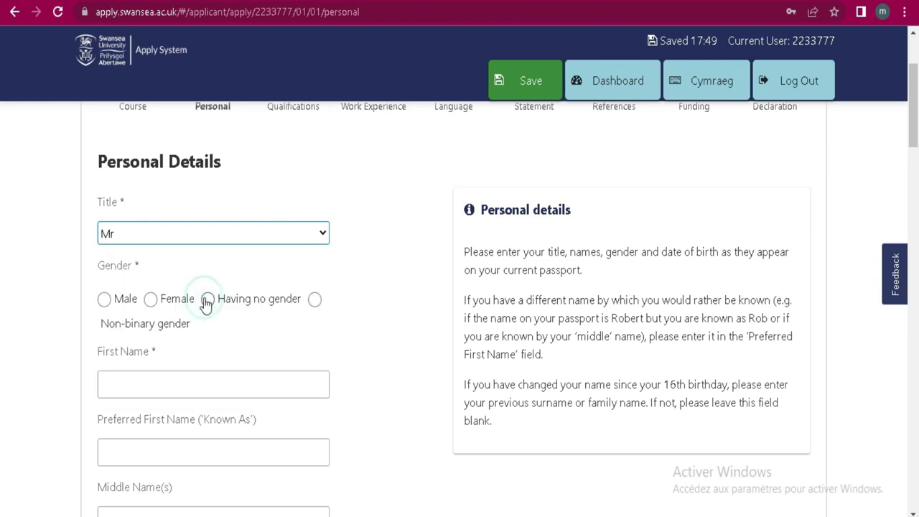
{"action": "left_click", "coordinate": [104, 300]}
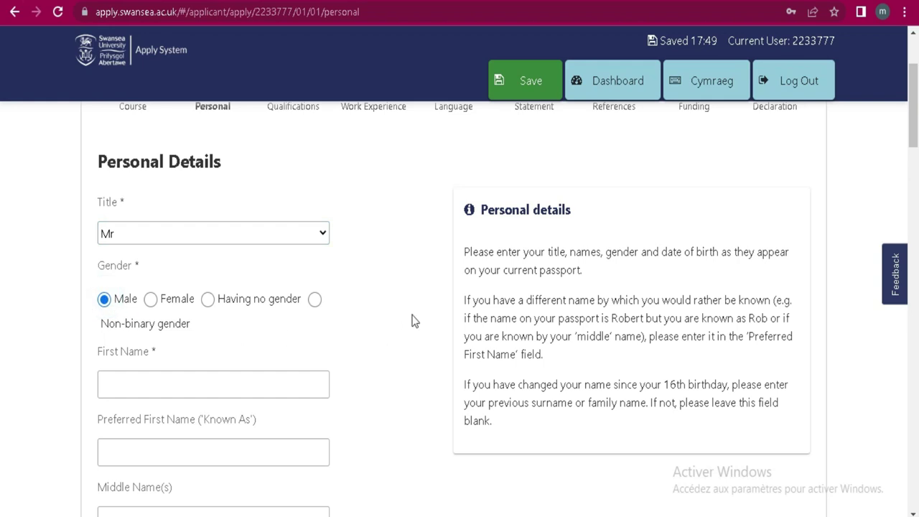
{"action": "right_click", "coordinate": [388, 201]}
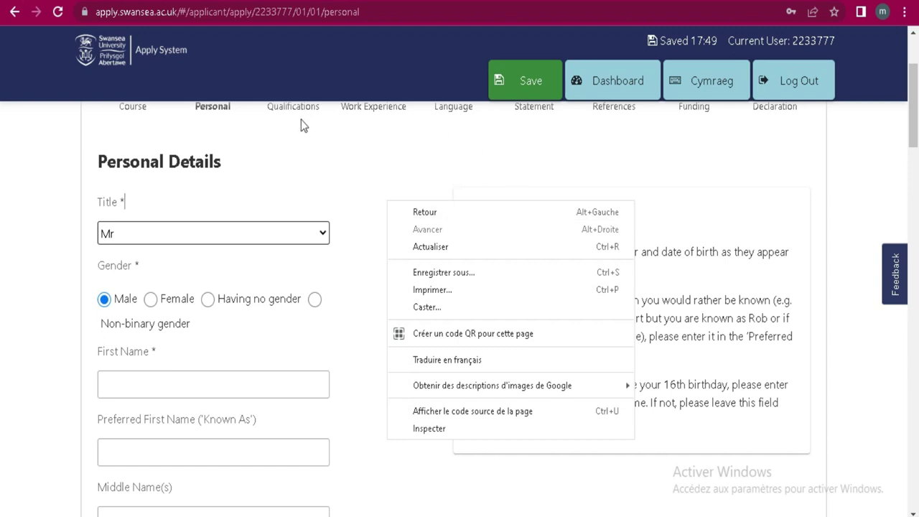
{"action": "left_click", "coordinate": [466, 371]}
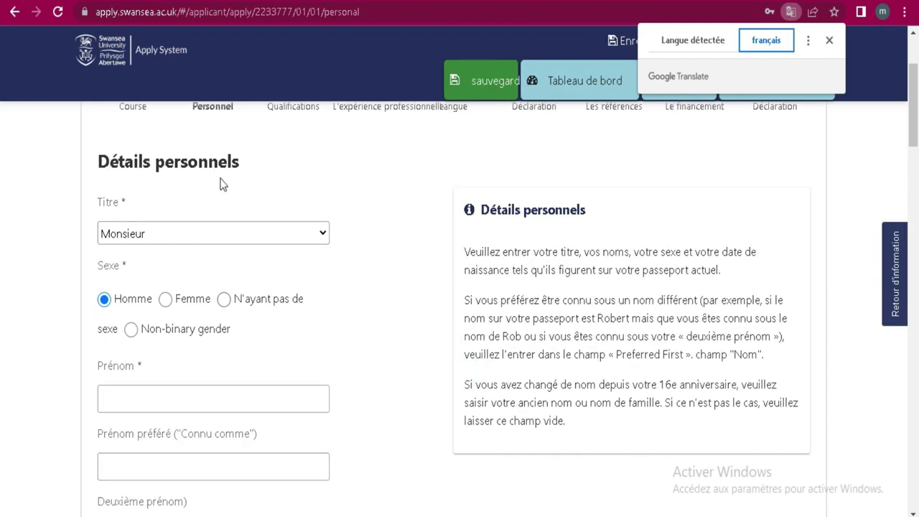
{"action": "scroll", "coordinate": [236, 189], "scroll_direction": "down", "scroll_amount": 2}
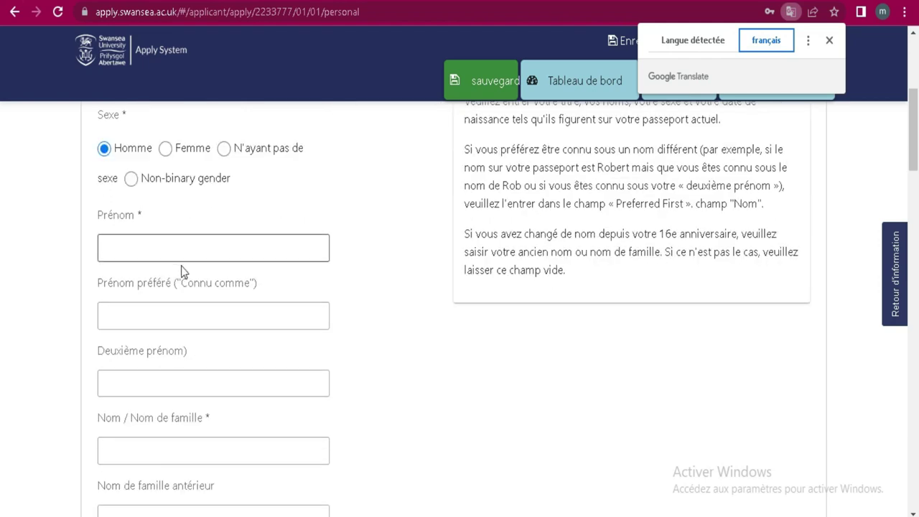
{"action": "scroll", "coordinate": [313, 244], "scroll_direction": "down", "scroll_amount": 4}
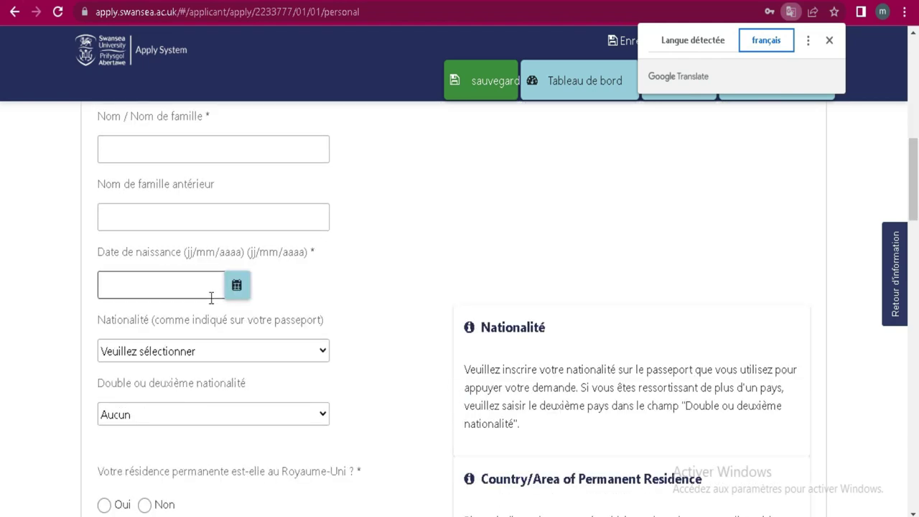
{"action": "scroll", "coordinate": [211, 297], "scroll_direction": "down", "scroll_amount": 1}
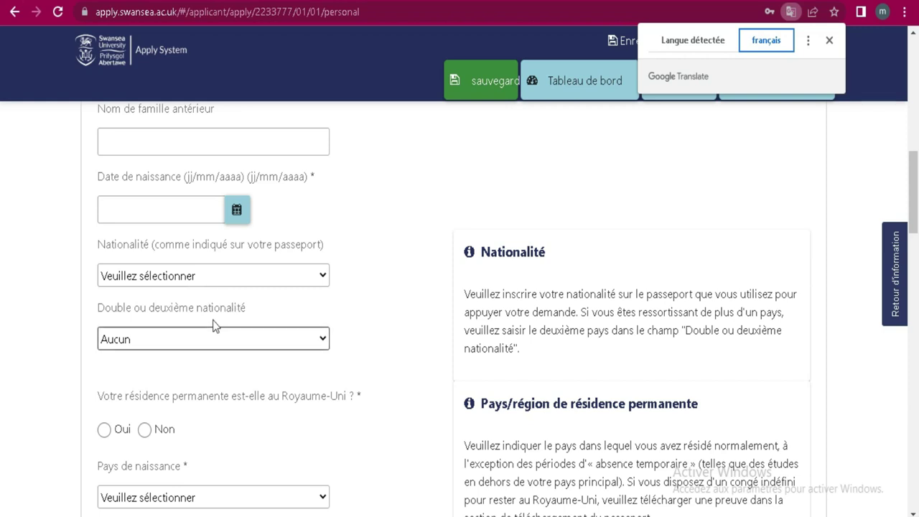
{"action": "left_click", "coordinate": [250, 284]}
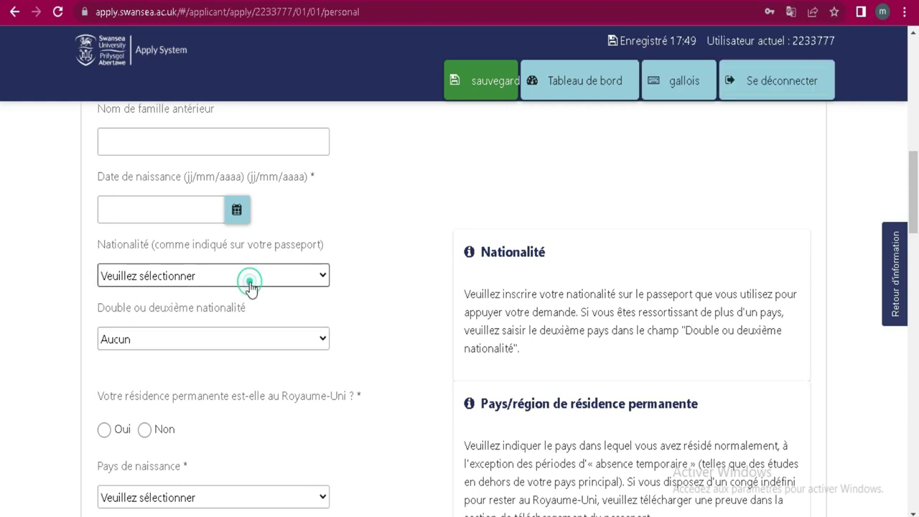
{"action": "scroll", "coordinate": [283, 58], "scroll_direction": "down", "scroll_amount": 20}
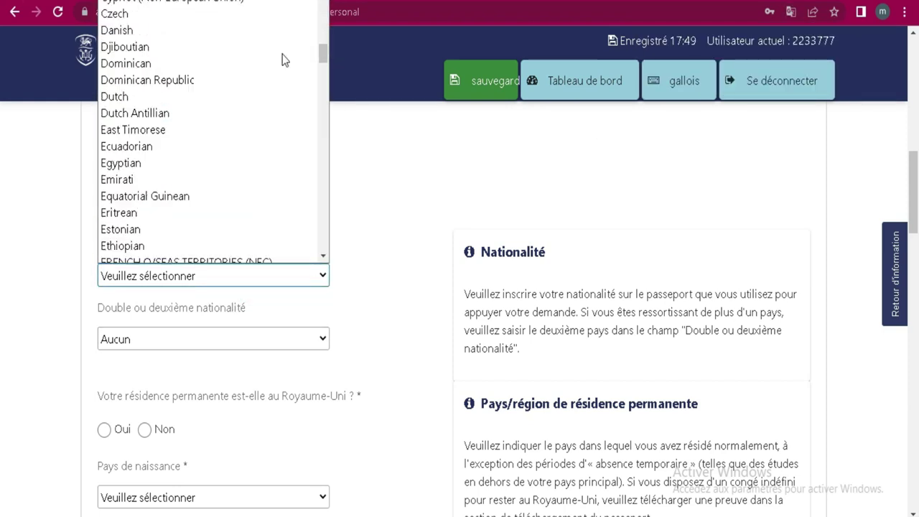
{"action": "scroll", "coordinate": [258, 58], "scroll_direction": "up", "scroll_amount": 20}
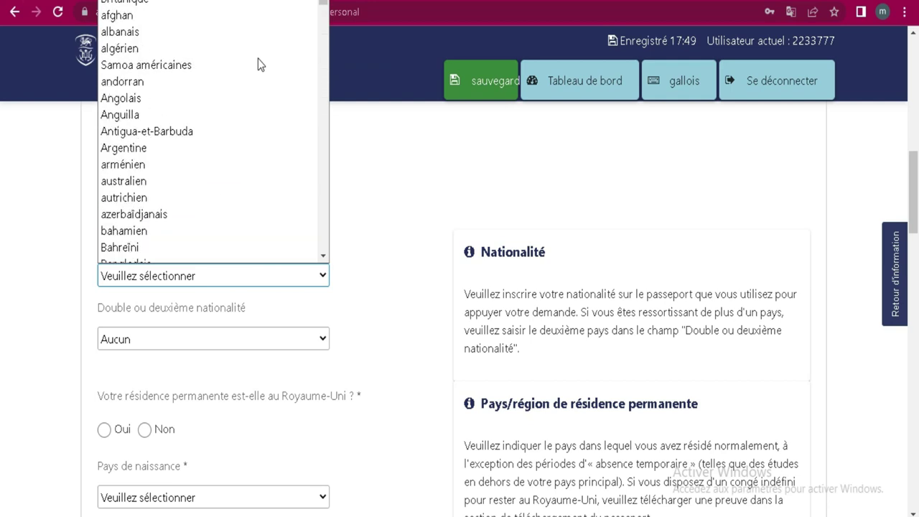
{"action": "left_click", "coordinate": [43, 305]}
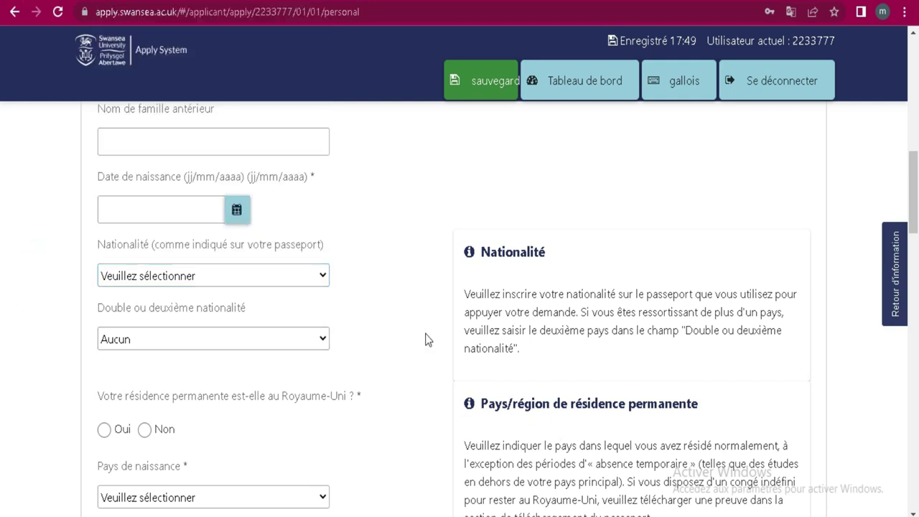
{"action": "scroll", "coordinate": [396, 309], "scroll_direction": "down", "scroll_amount": 6}
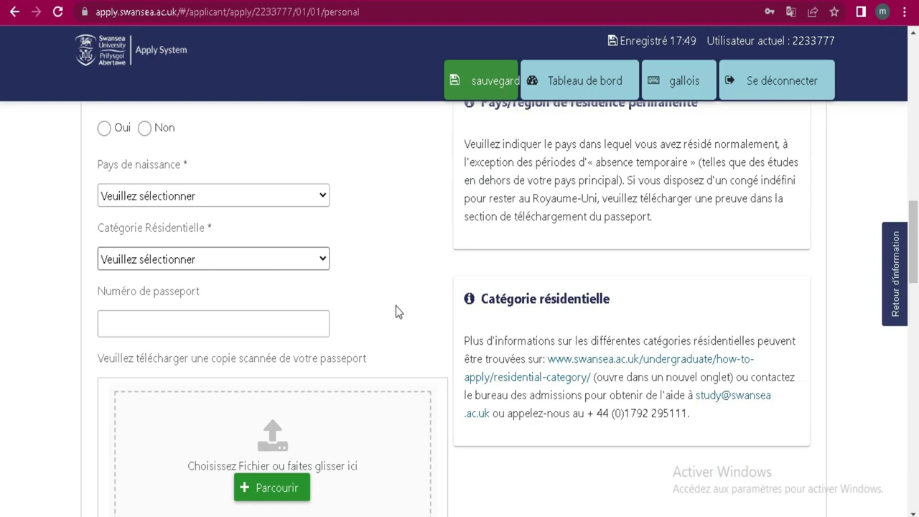
{"action": "scroll", "coordinate": [400, 312], "scroll_direction": "down", "scroll_amount": 6}
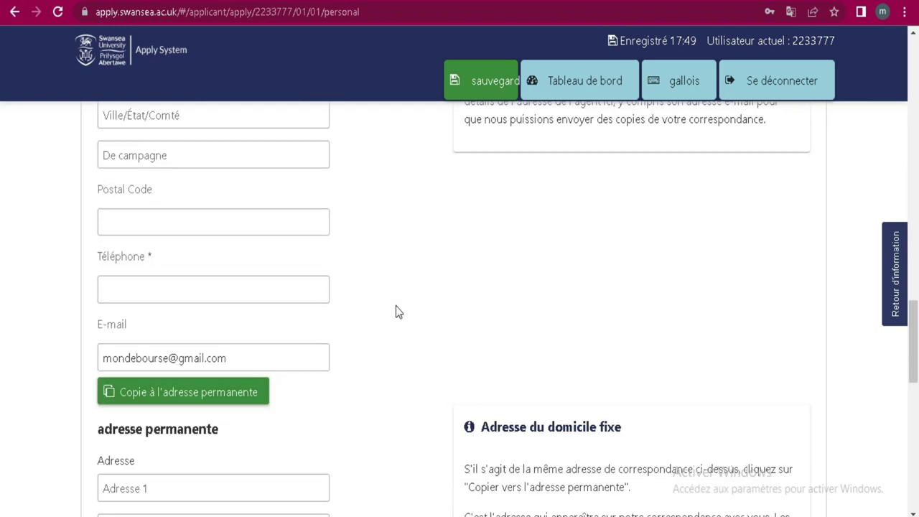
{"action": "scroll", "coordinate": [397, 312], "scroll_direction": "down", "scroll_amount": 10}
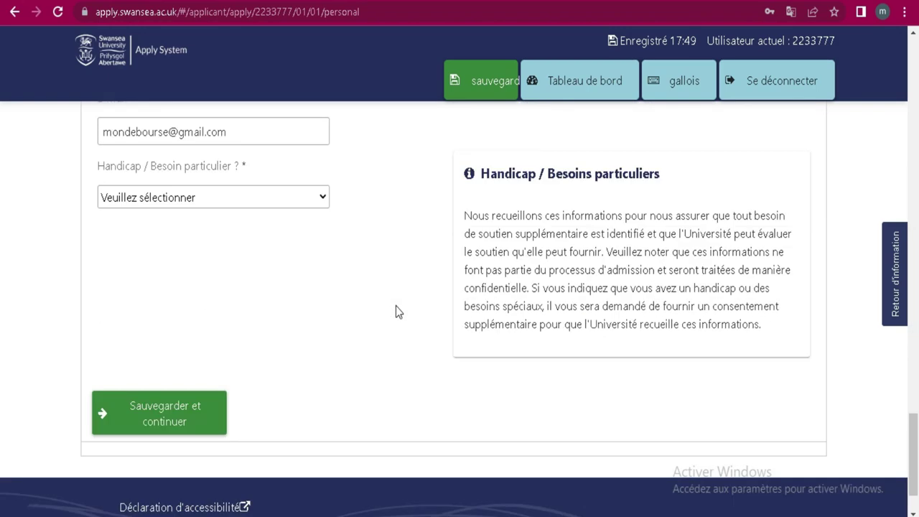
{"action": "scroll", "coordinate": [397, 311], "scroll_direction": "up", "scroll_amount": 20}
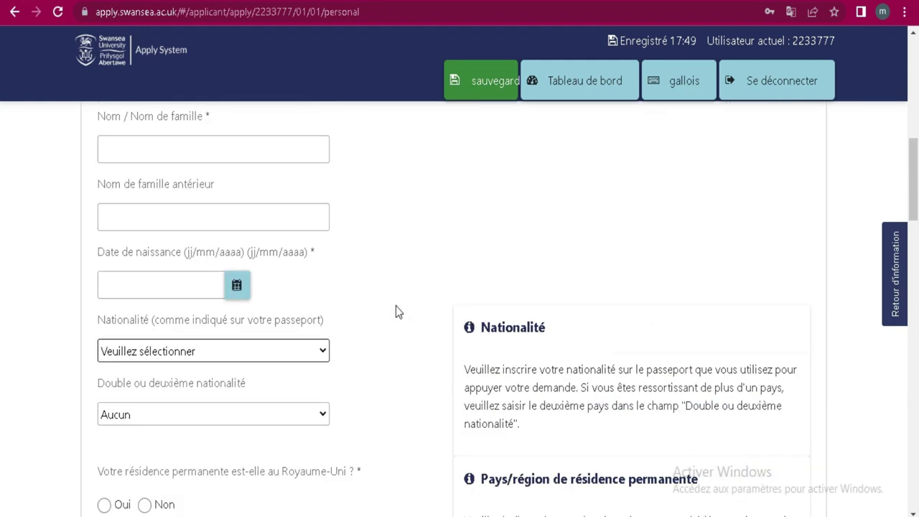
{"action": "scroll", "coordinate": [396, 306], "scroll_direction": "up", "scroll_amount": 5}
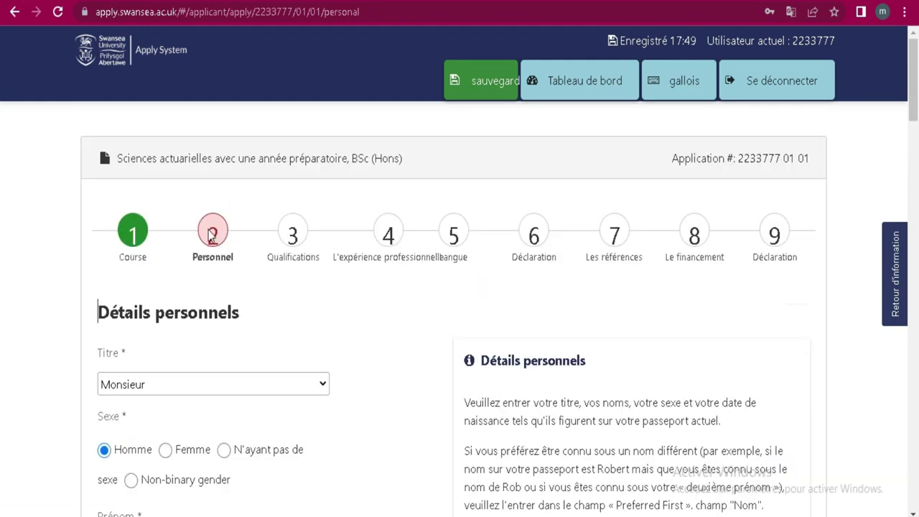
Step: Go to Qualifications, add a new qualification, and pick its Qualification Level
{"action": "left_click", "coordinate": [292, 257]}
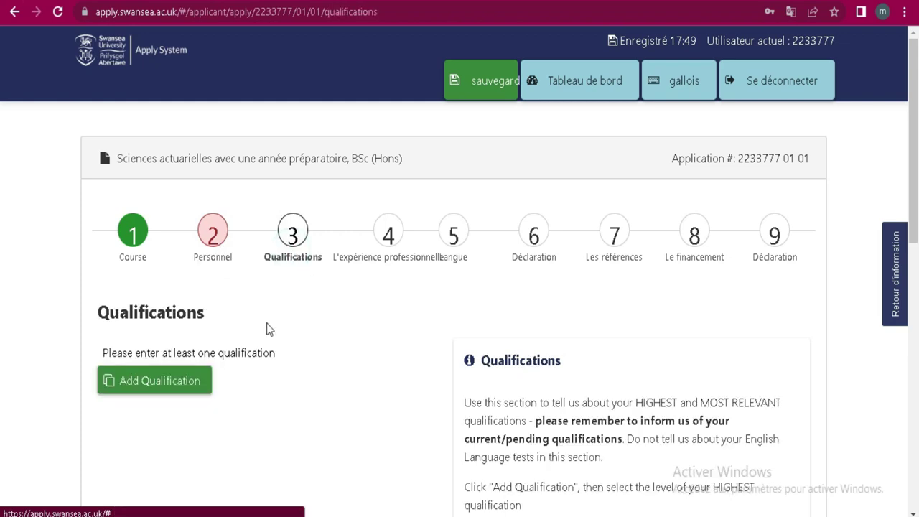
{"action": "scroll", "coordinate": [267, 323], "scroll_direction": "down", "scroll_amount": 2}
{"action": "scroll", "coordinate": [287, 262], "scroll_direction": "up", "scroll_amount": 2}
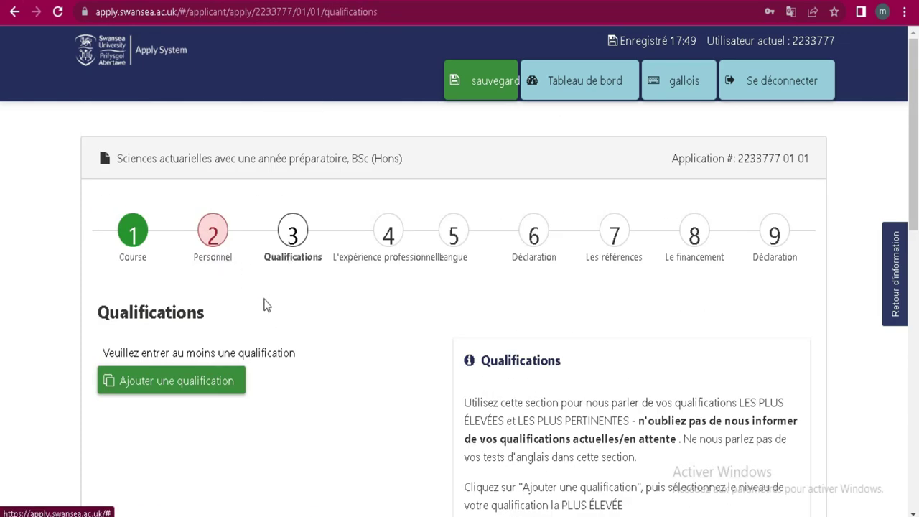
{"action": "left_click", "coordinate": [201, 380]}
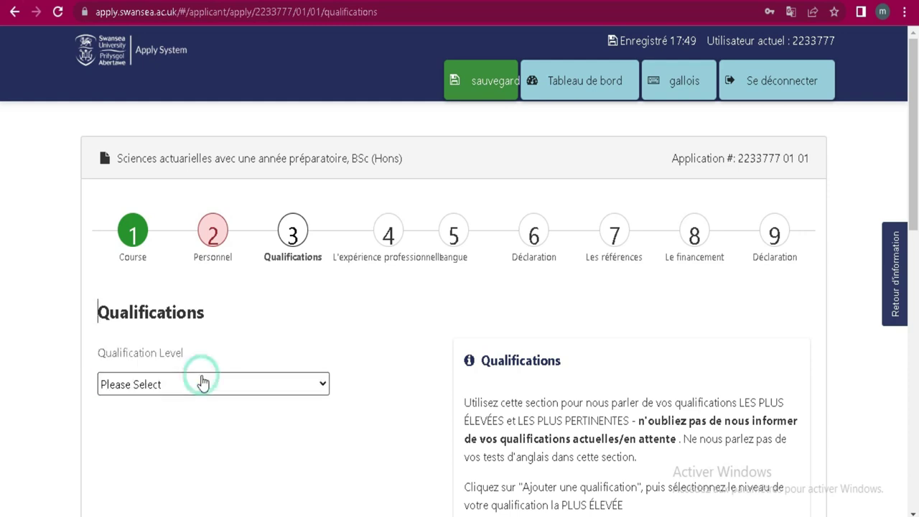
{"action": "left_click", "coordinate": [253, 390]}
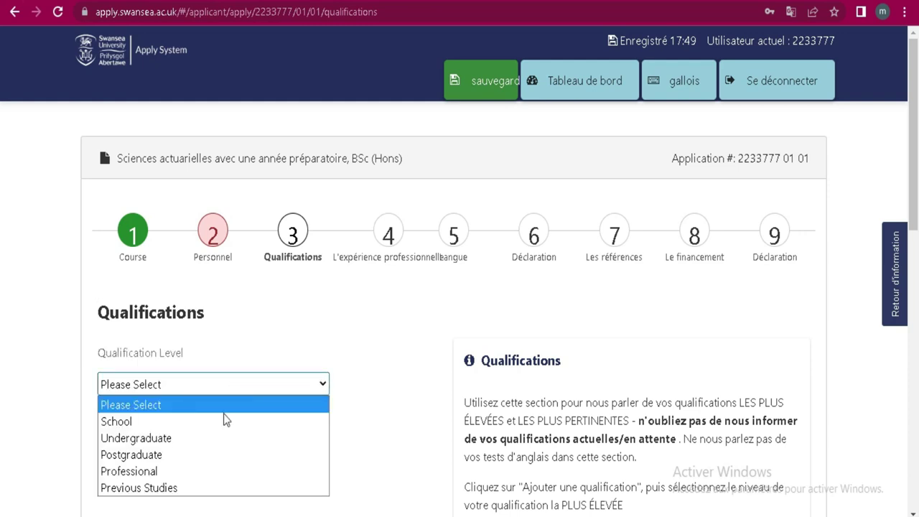
{"action": "left_click", "coordinate": [221, 436]}
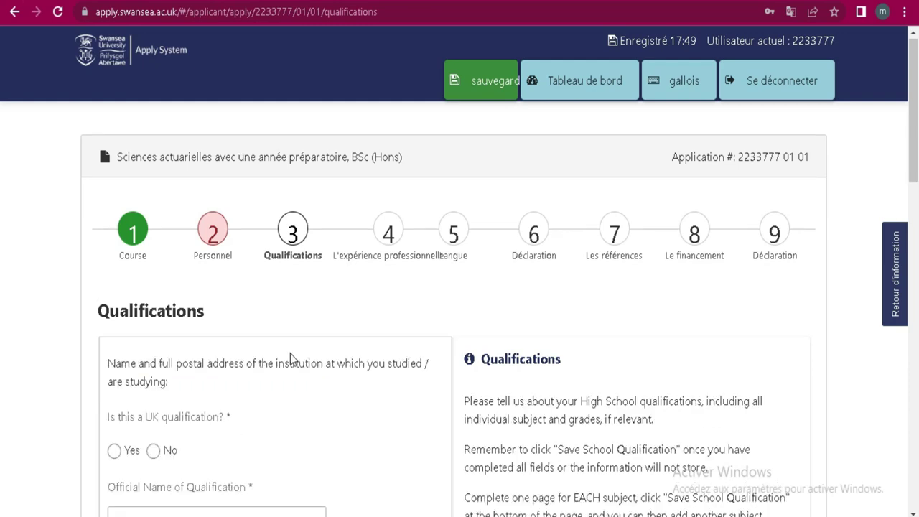
{"action": "scroll", "coordinate": [256, 286], "scroll_direction": "down", "scroll_amount": 4}
{"action": "scroll", "coordinate": [257, 285], "scroll_direction": "up", "scroll_amount": 4}
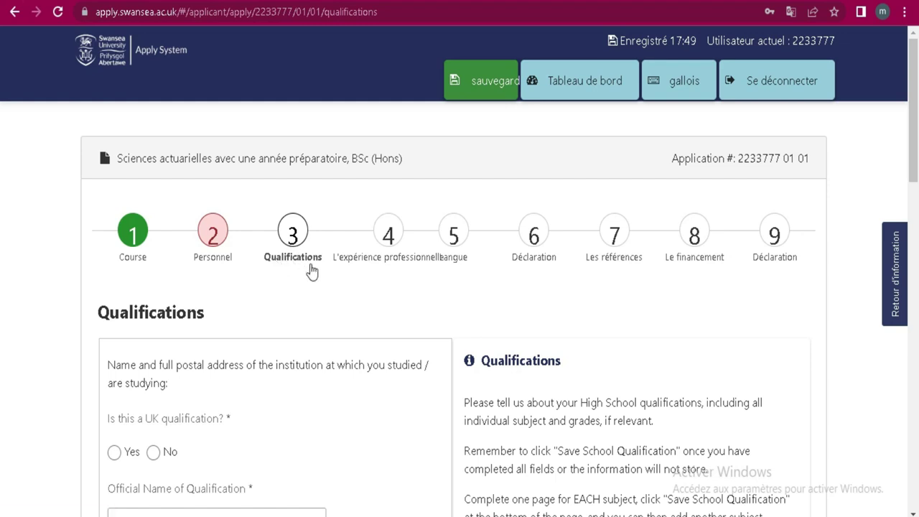
Step: Review the new qualification form, stepping into its status and Subject / Major fields
{"action": "left_click", "coordinate": [311, 270]}
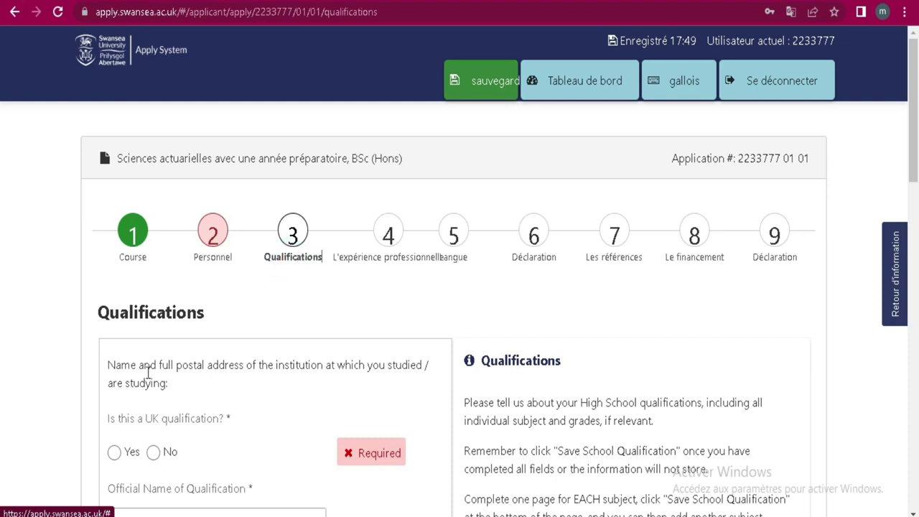
{"action": "scroll", "coordinate": [148, 374], "scroll_direction": "down", "scroll_amount": 3}
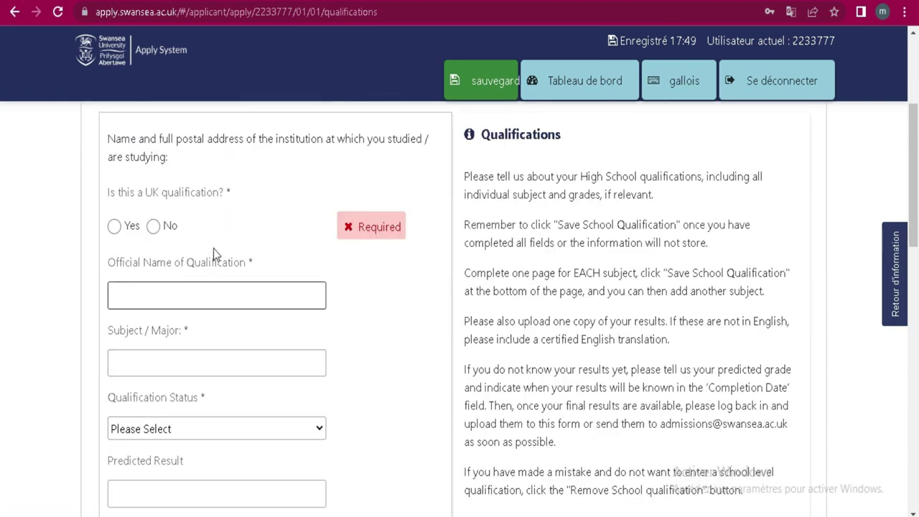
{"action": "left_click", "coordinate": [211, 400]}
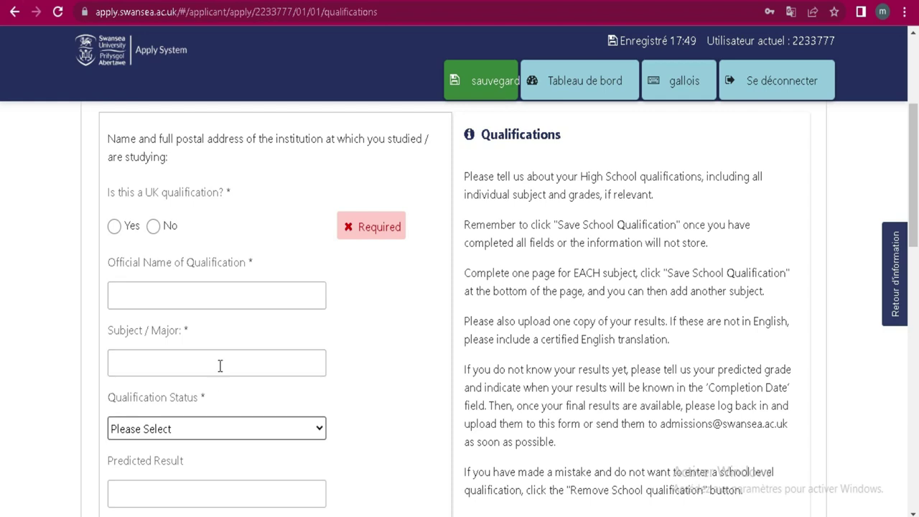
{"action": "left_click", "coordinate": [220, 366]}
{"action": "scroll", "coordinate": [229, 338], "scroll_direction": "down", "scroll_amount": 3}
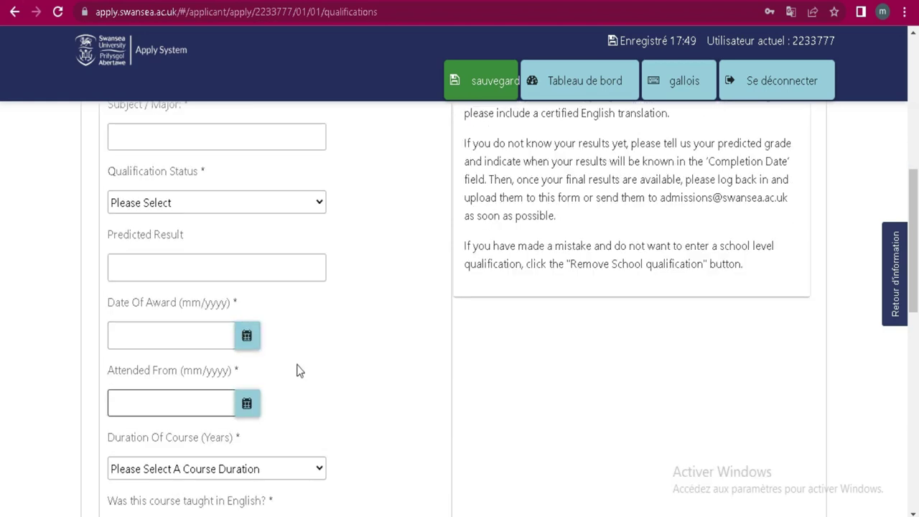
{"action": "scroll", "coordinate": [301, 300], "scroll_direction": "down", "scroll_amount": 6}
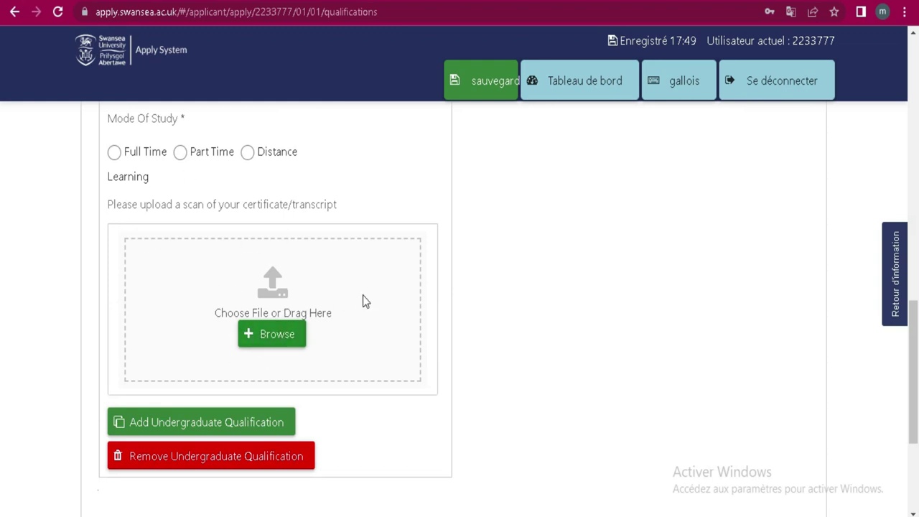
{"action": "scroll", "coordinate": [363, 295], "scroll_direction": "up", "scroll_amount": 12}
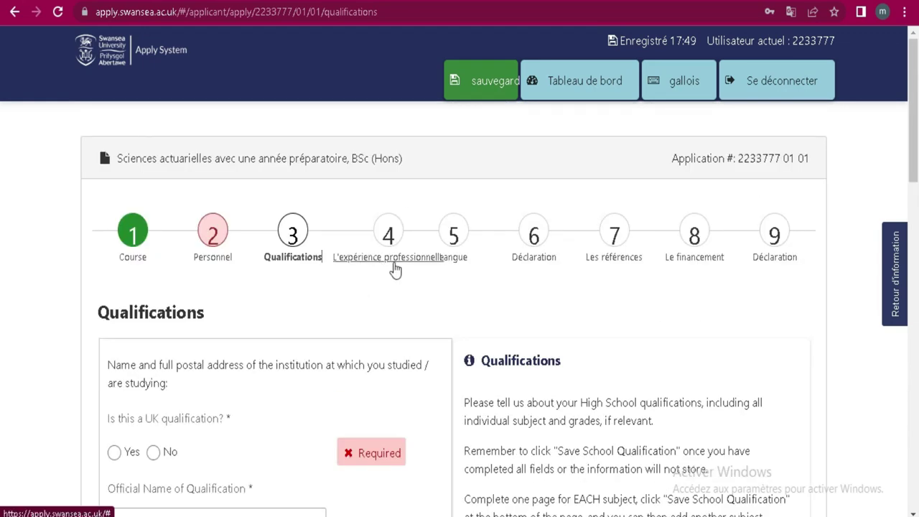
{"action": "left_click", "coordinate": [393, 266]}
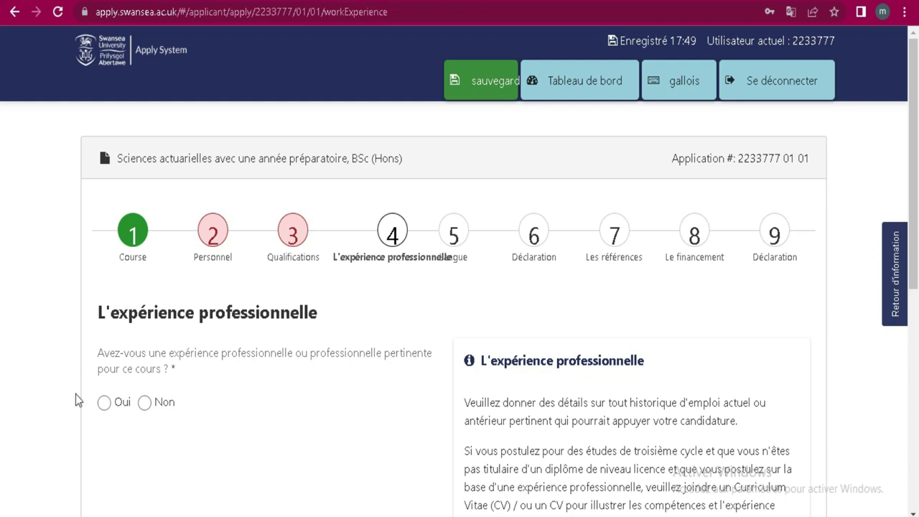
{"action": "left_click", "coordinate": [145, 403]}
{"action": "left_click", "coordinate": [467, 260]}
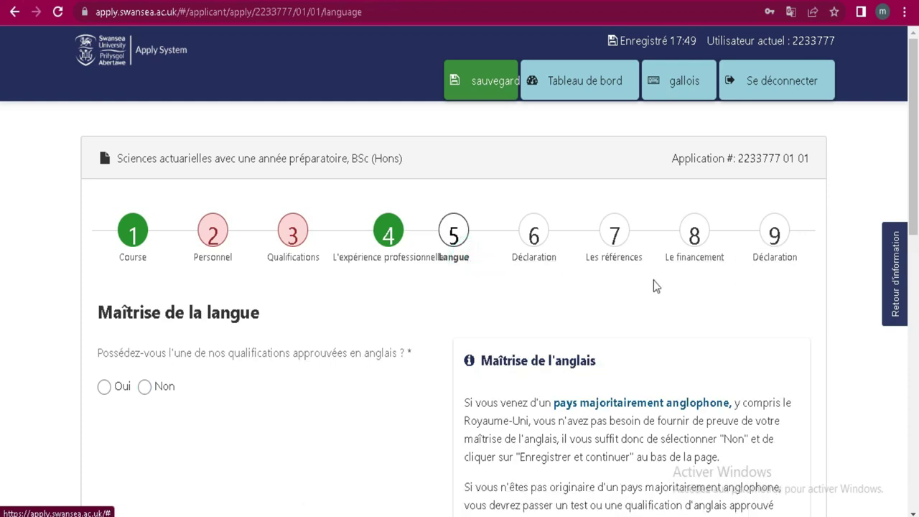
{"action": "left_click", "coordinate": [622, 260]}
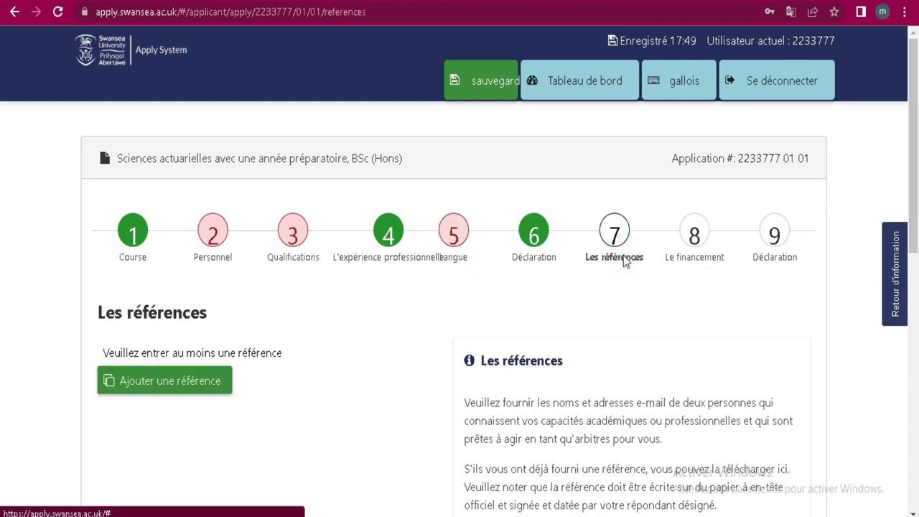
{"action": "left_click", "coordinate": [201, 384]}
{"action": "scroll", "coordinate": [311, 282], "scroll_direction": "down", "scroll_amount": 1}
{"action": "scroll", "coordinate": [312, 282], "scroll_direction": "down", "scroll_amount": 3}
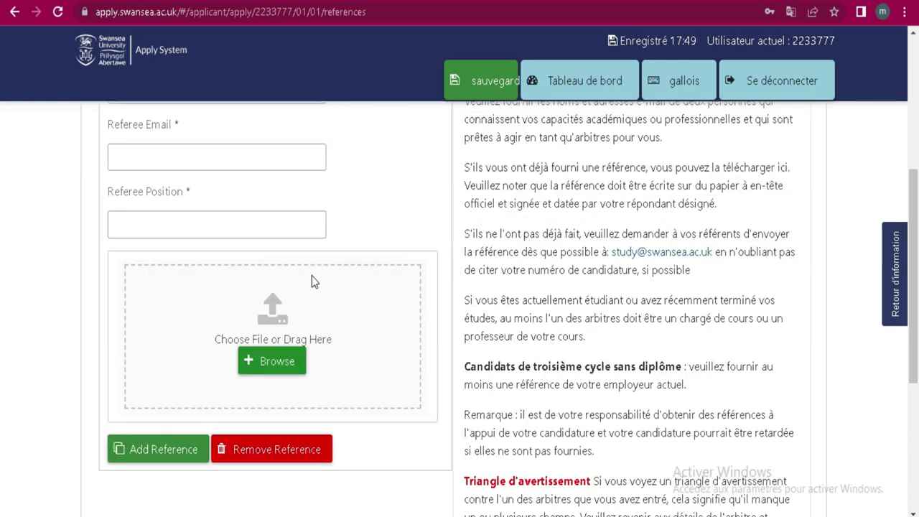
{"action": "scroll", "coordinate": [192, 253], "scroll_direction": "up", "scroll_amount": 1}
{"action": "scroll", "coordinate": [192, 254], "scroll_direction": "up", "scroll_amount": 2}
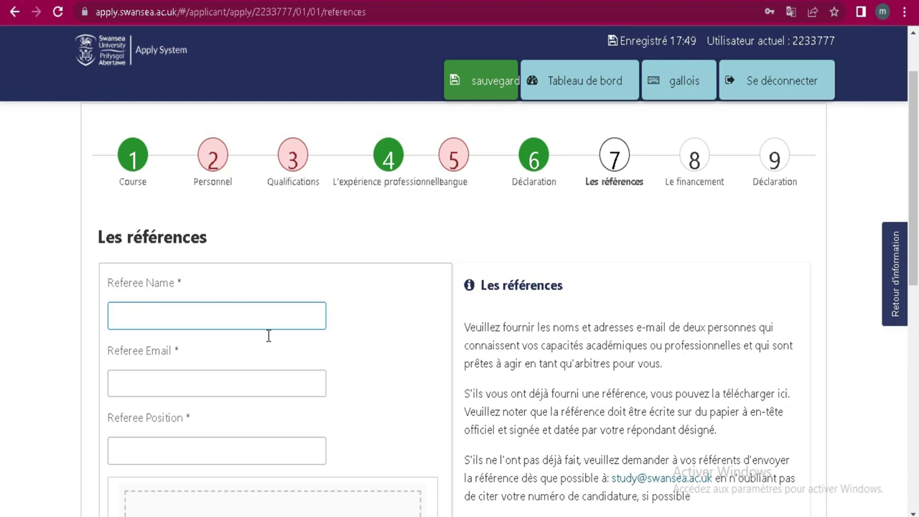
{"action": "scroll", "coordinate": [390, 308], "scroll_direction": "down", "scroll_amount": 1}
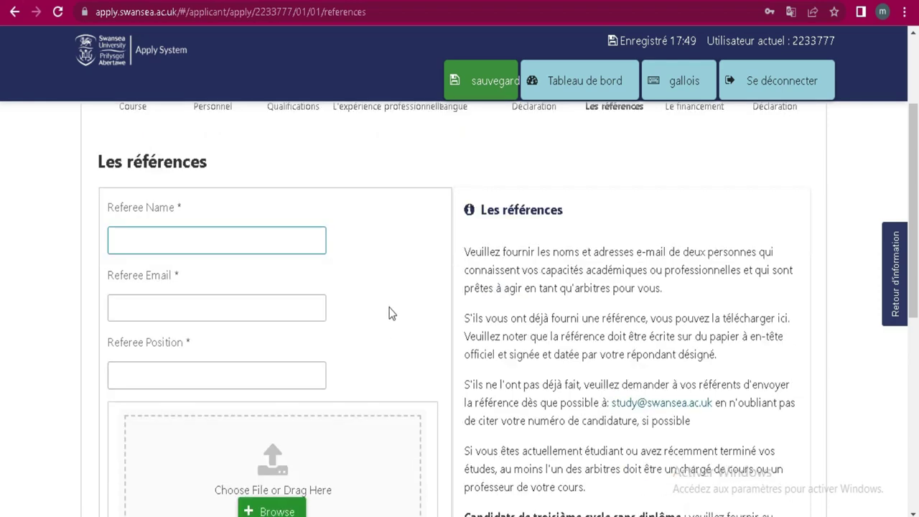
{"action": "scroll", "coordinate": [390, 313], "scroll_direction": "down", "scroll_amount": 1}
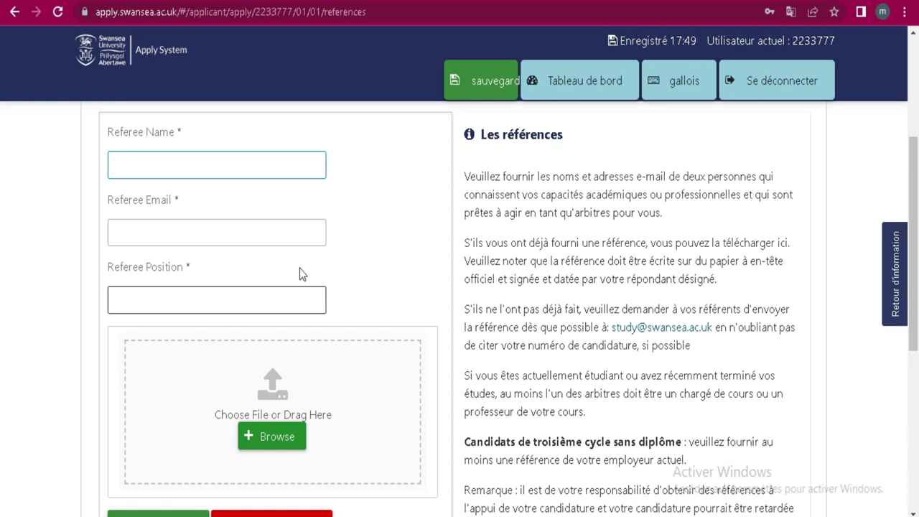
{"action": "scroll", "coordinate": [299, 270], "scroll_direction": "down", "scroll_amount": 2}
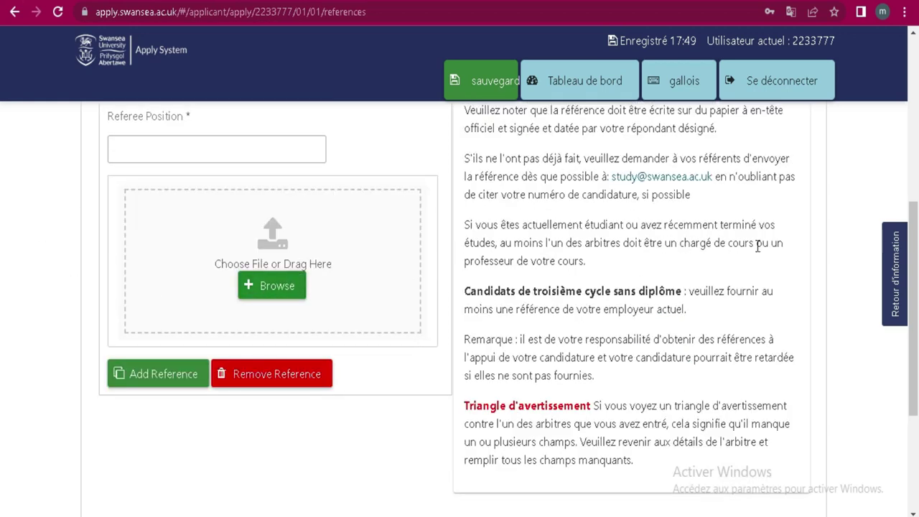
{"action": "scroll", "coordinate": [757, 246], "scroll_direction": "up", "scroll_amount": 3}
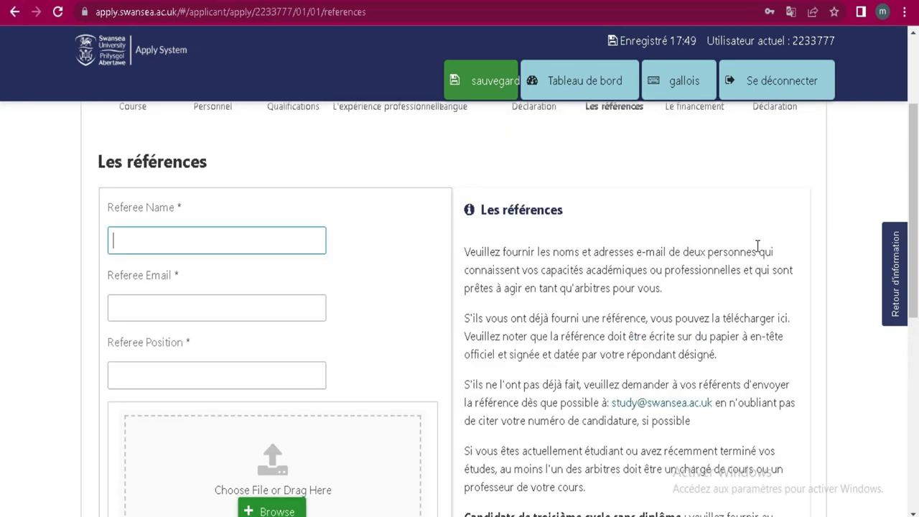
{"action": "scroll", "coordinate": [758, 248], "scroll_direction": "up", "scroll_amount": 2}
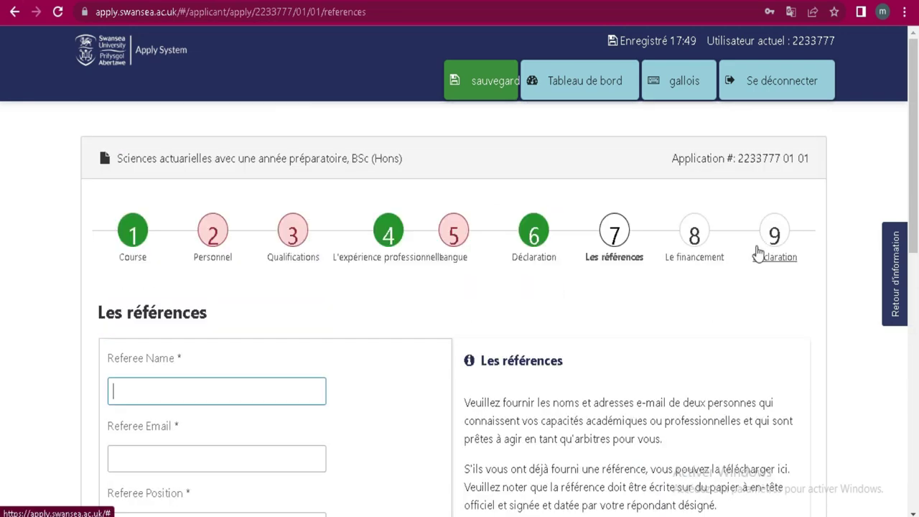
Step: Open step 8 Le financement, focus the funder-name field, and browse the scholarship links
{"action": "left_click", "coordinate": [714, 259]}
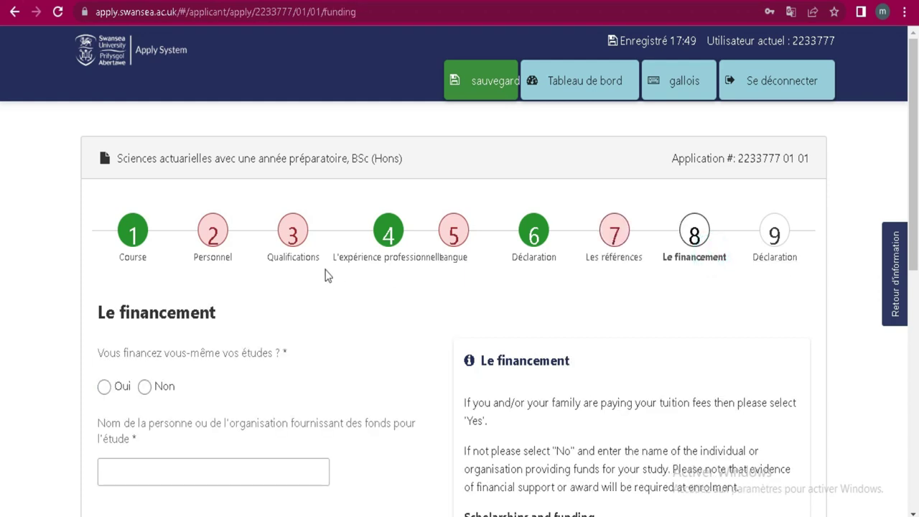
{"action": "scroll", "coordinate": [325, 275], "scroll_direction": "down", "scroll_amount": 3}
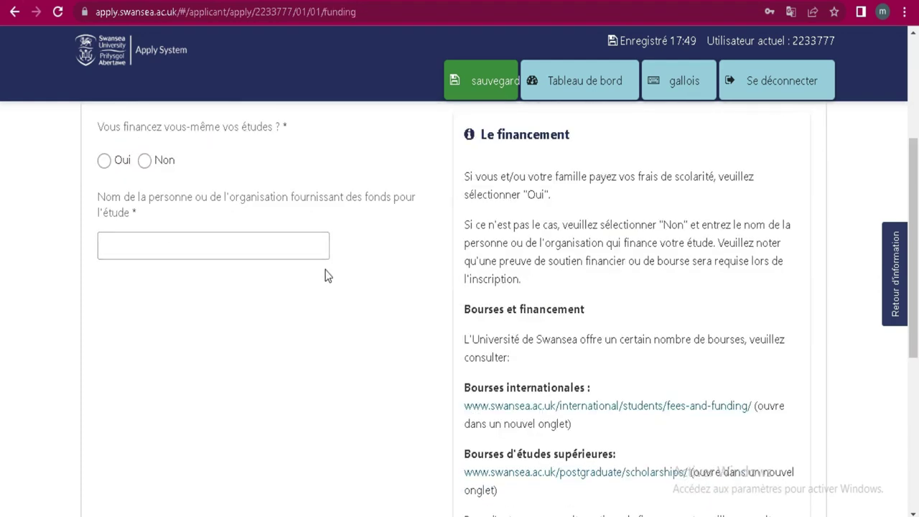
{"action": "scroll", "coordinate": [324, 275], "scroll_direction": "up", "scroll_amount": 1}
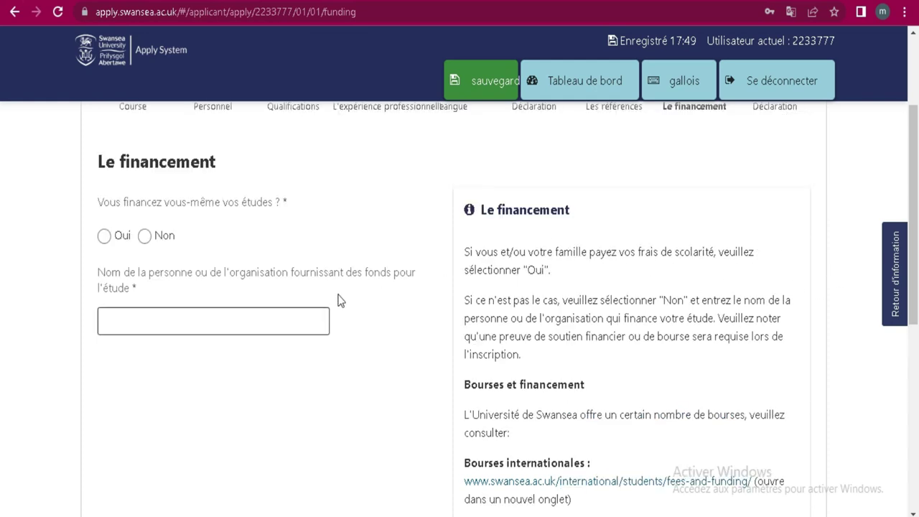
{"action": "scroll", "coordinate": [340, 300], "scroll_direction": "down", "scroll_amount": 1}
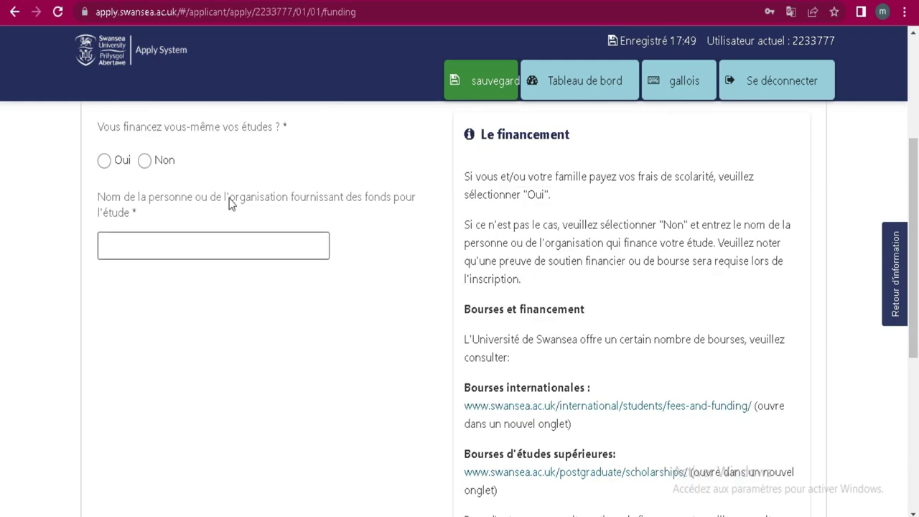
{"action": "scroll", "coordinate": [237, 282], "scroll_direction": "up", "scroll_amount": 1}
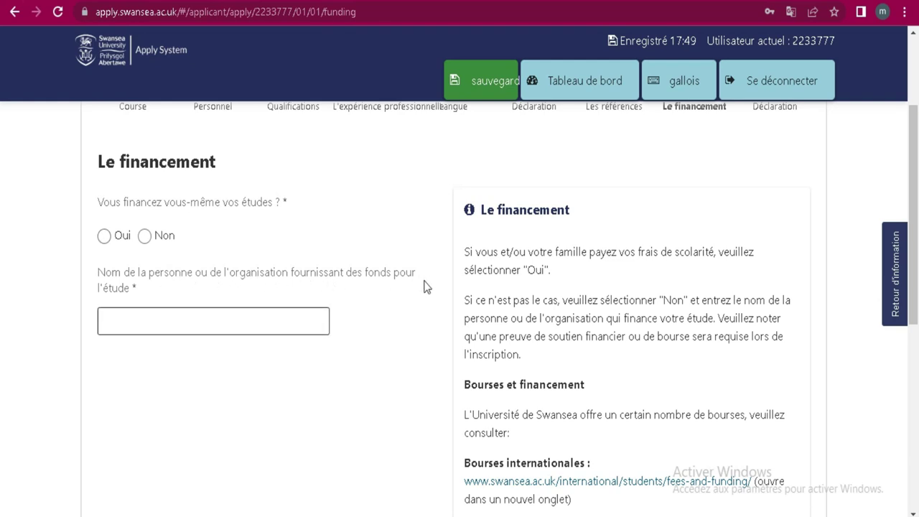
{"action": "left_click", "coordinate": [151, 322]}
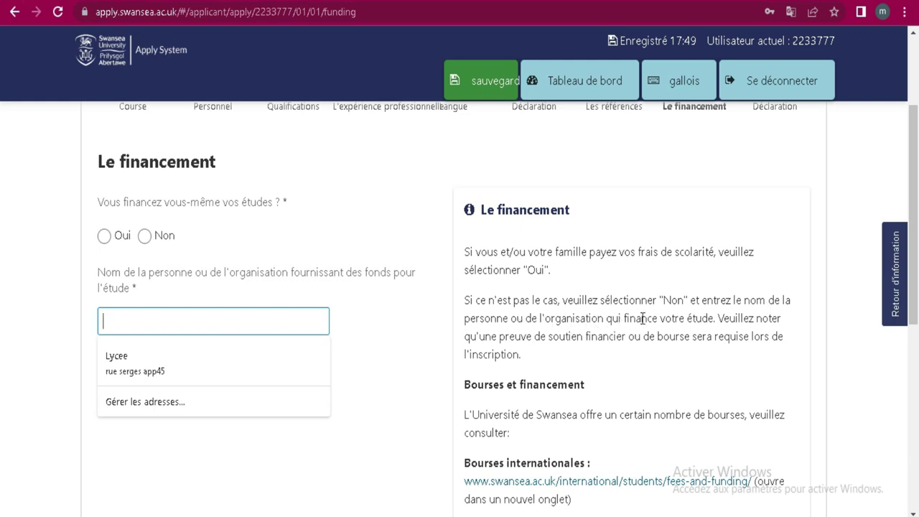
{"action": "scroll", "coordinate": [581, 369], "scroll_direction": "down", "scroll_amount": 1}
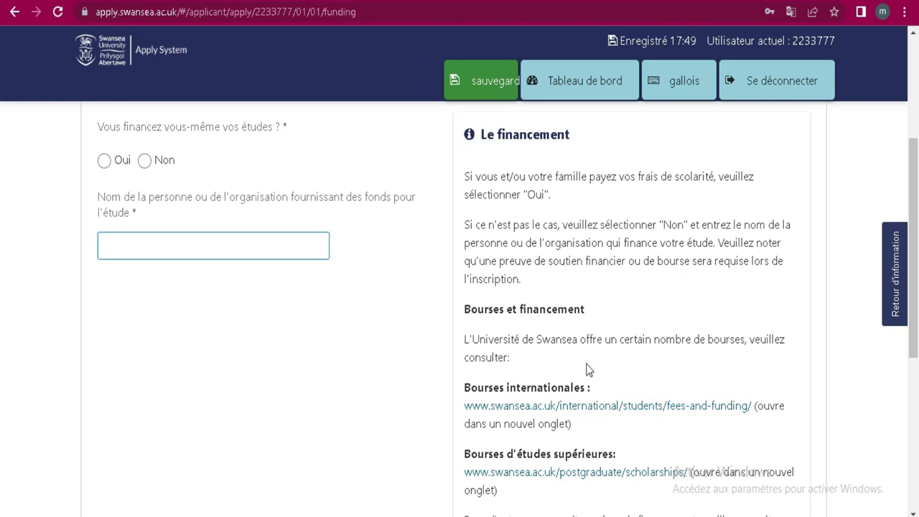
{"action": "scroll", "coordinate": [589, 373], "scroll_direction": "down", "scroll_amount": 2}
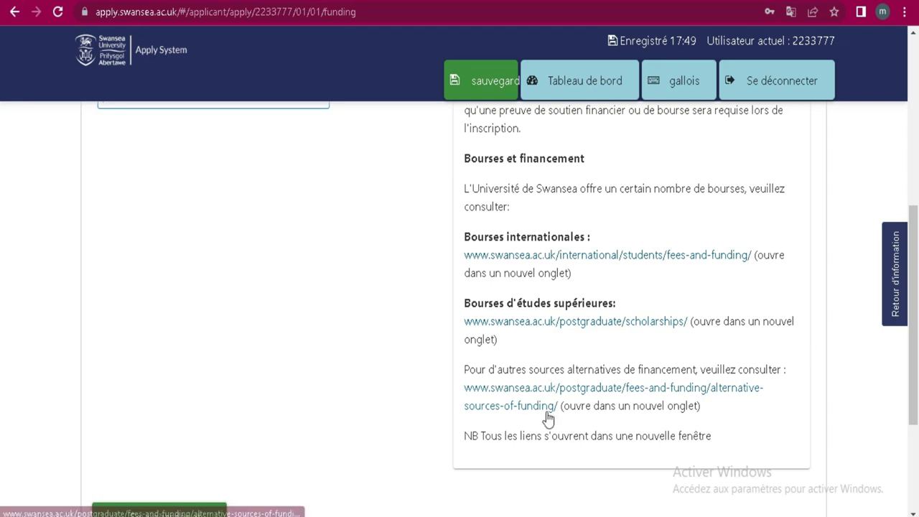
{"action": "scroll", "coordinate": [616, 287], "scroll_direction": "up", "scroll_amount": 5}
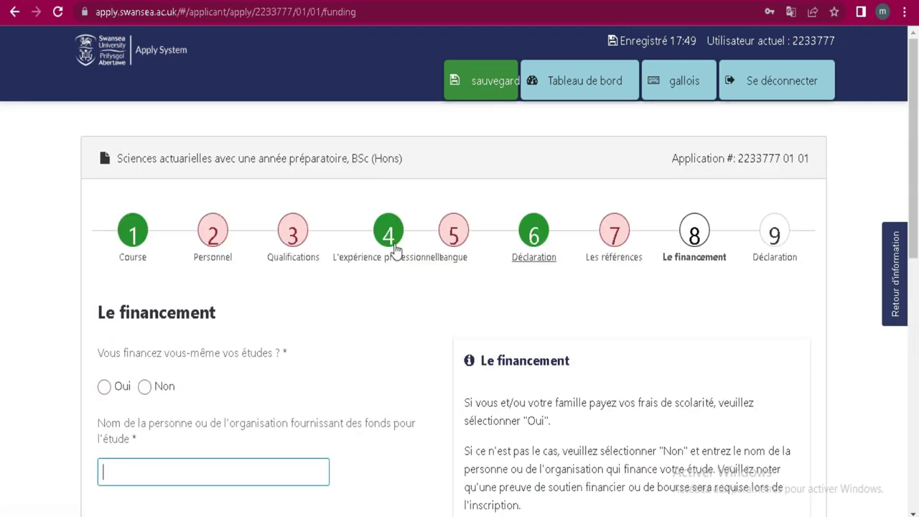
{"action": "scroll", "coordinate": [496, 264], "scroll_direction": "down", "scroll_amount": 3}
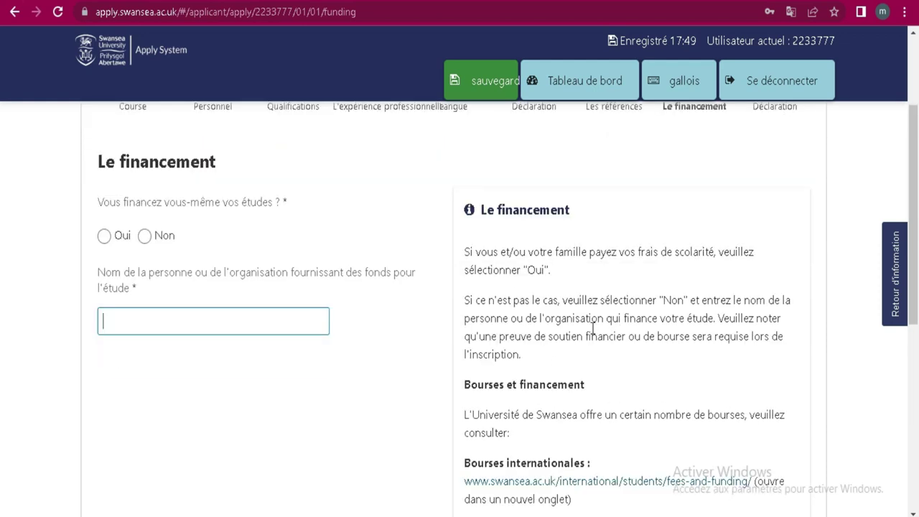
{"action": "scroll", "coordinate": [596, 277], "scroll_direction": "down", "scroll_amount": 1}
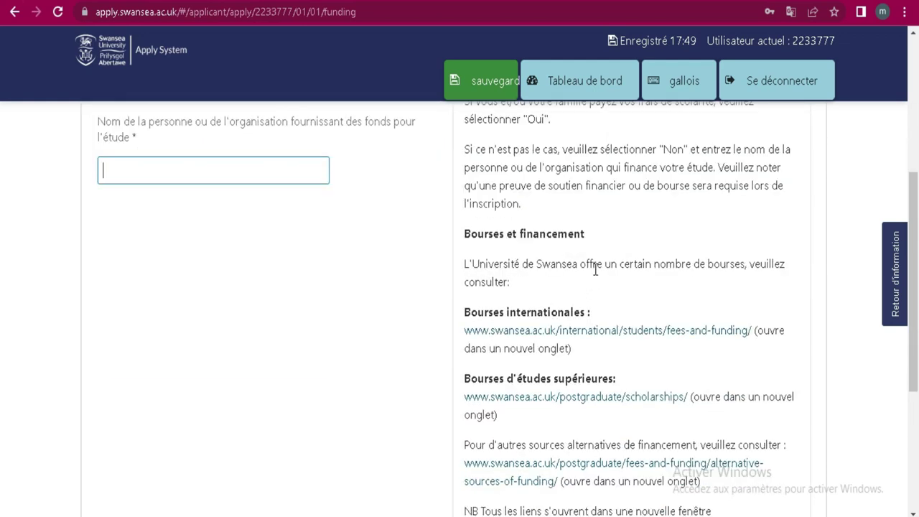
Step: Open the Bourses internationales fees page and allow all cookies
{"action": "left_click", "coordinate": [593, 333]}
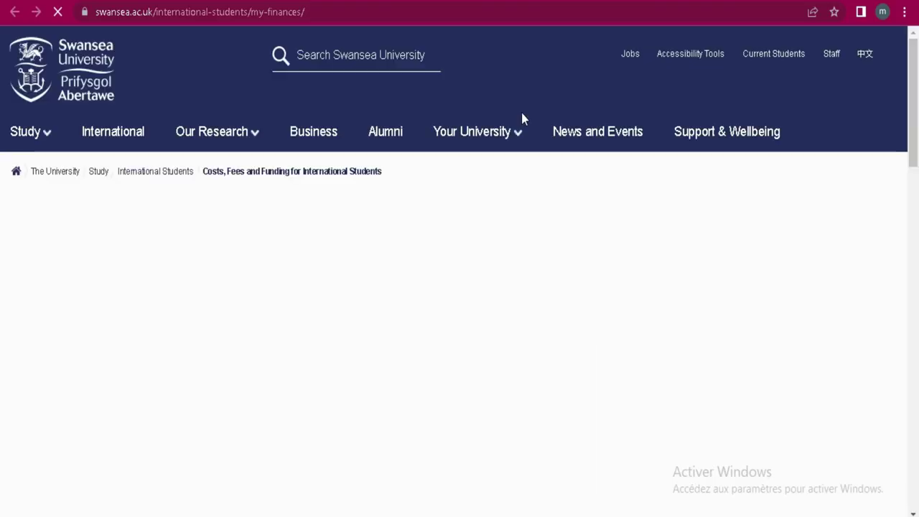
{"action": "scroll", "coordinate": [488, 205], "scroll_direction": "down", "scroll_amount": 3}
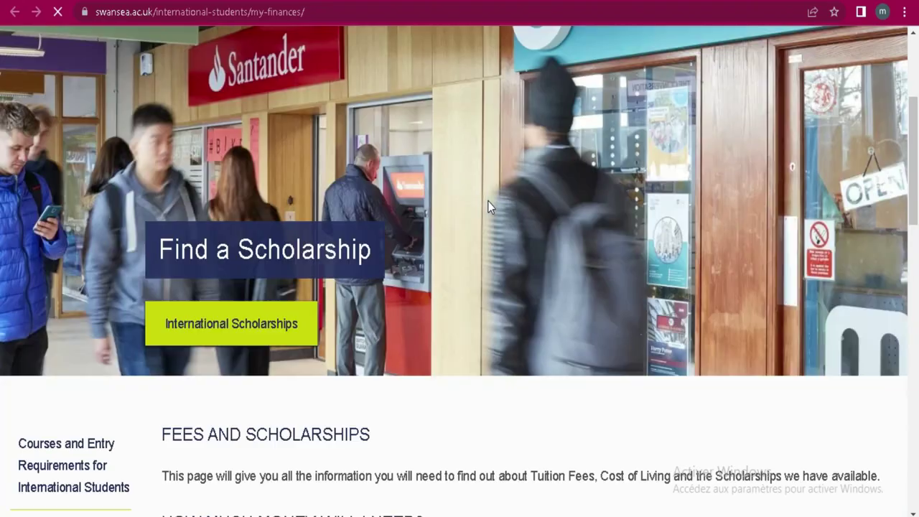
{"action": "scroll", "coordinate": [488, 206], "scroll_direction": "down", "scroll_amount": 2}
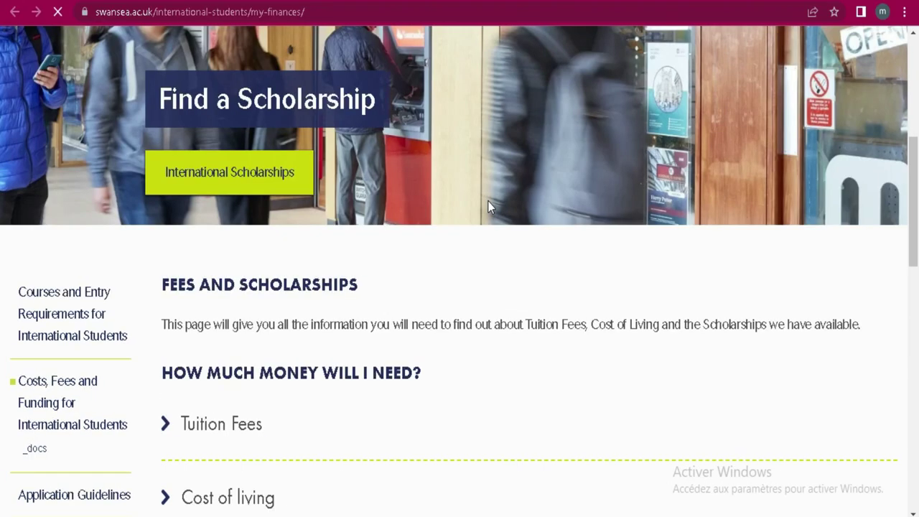
{"action": "scroll", "coordinate": [488, 205], "scroll_direction": "down", "scroll_amount": 4}
{"action": "scroll", "coordinate": [489, 205], "scroll_direction": "up", "scroll_amount": 3}
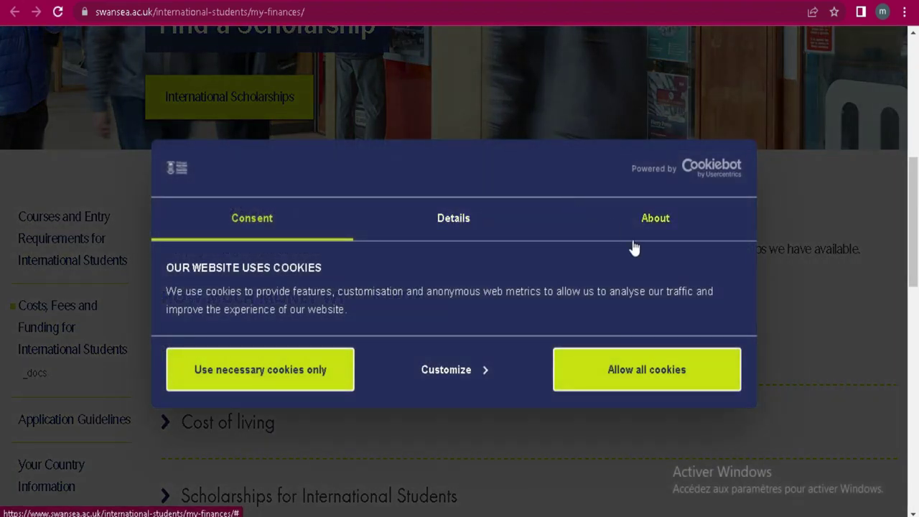
{"action": "left_click", "coordinate": [607, 372]}
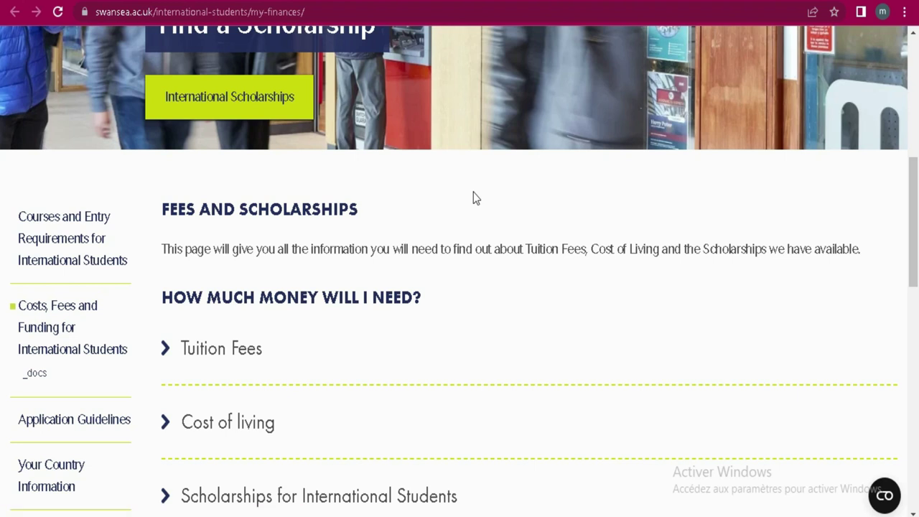
Step: Scroll through the international Fees and Scholarships page, then return to the funding form
{"action": "scroll", "coordinate": [483, 194], "scroll_direction": "down", "scroll_amount": 3}
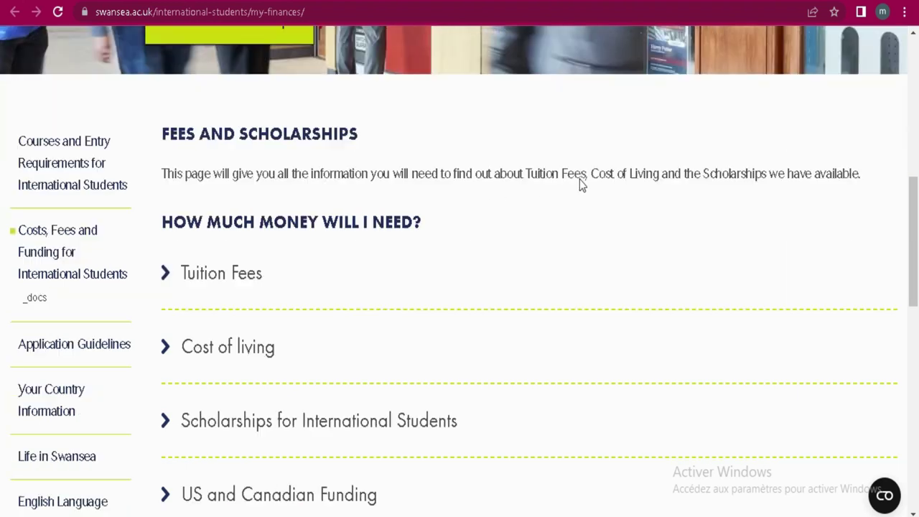
{"action": "scroll", "coordinate": [465, 198], "scroll_direction": "down", "scroll_amount": 4}
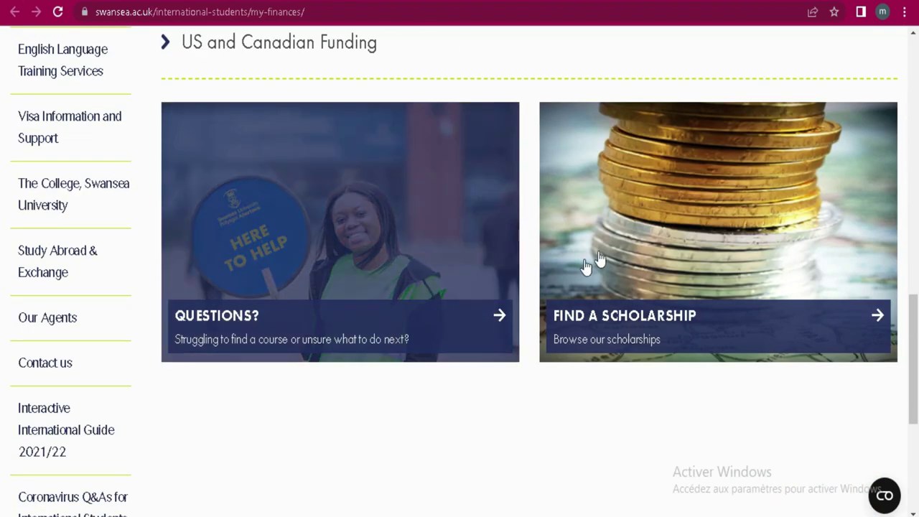
{"action": "scroll", "coordinate": [502, 181], "scroll_direction": "up", "scroll_amount": 6}
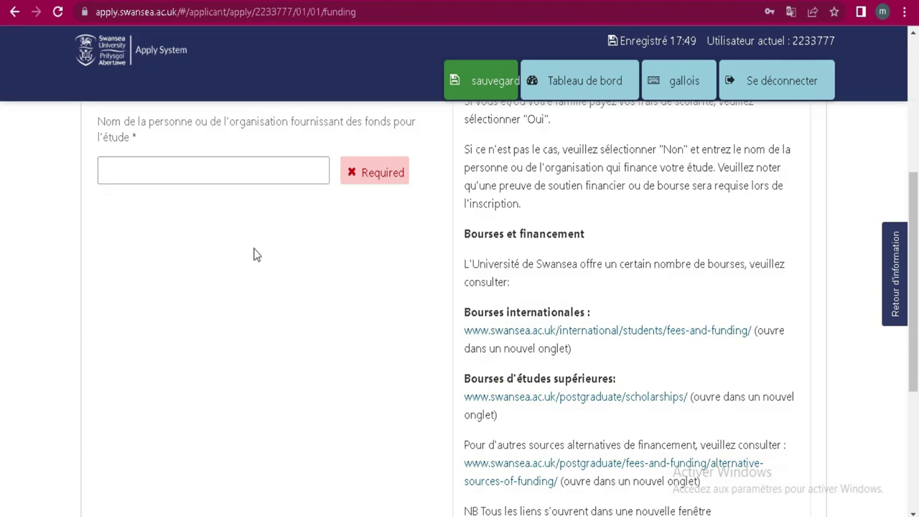
{"action": "scroll", "coordinate": [497, 280], "scroll_direction": "up", "scroll_amount": 4}
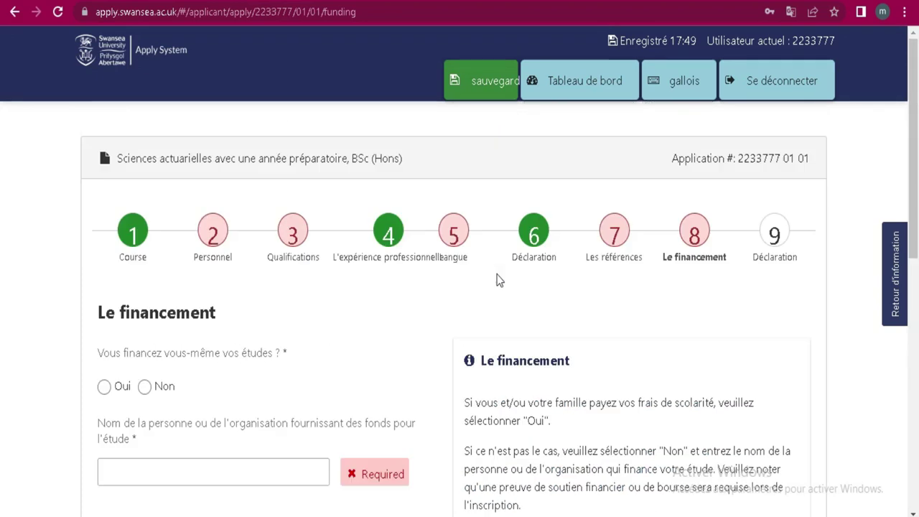
{"action": "scroll", "coordinate": [499, 308], "scroll_direction": "down", "scroll_amount": 1}
{"action": "scroll", "coordinate": [501, 304], "scroll_direction": "down", "scroll_amount": 6}
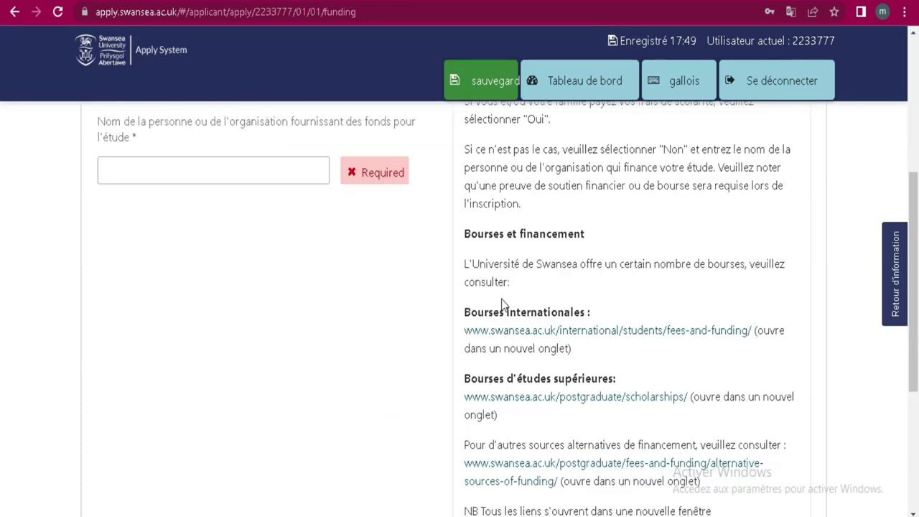
{"action": "scroll", "coordinate": [502, 305], "scroll_direction": "up", "scroll_amount": 7}
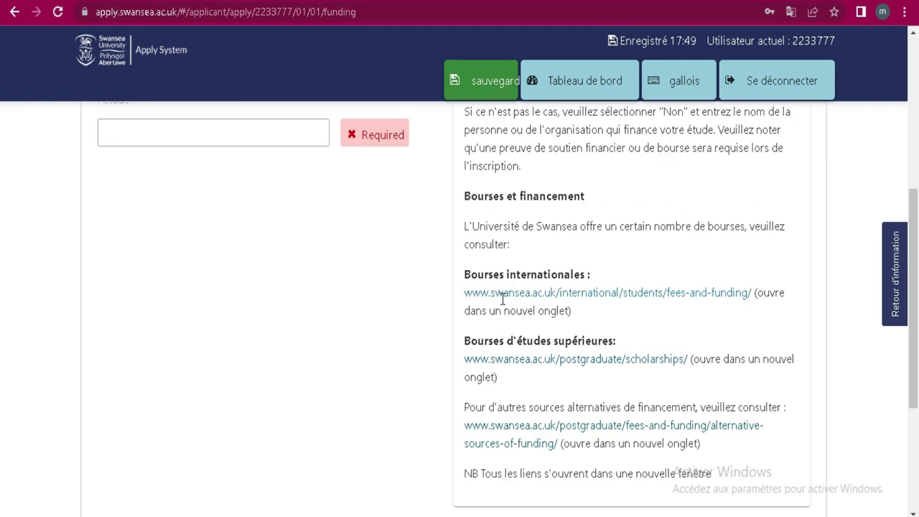